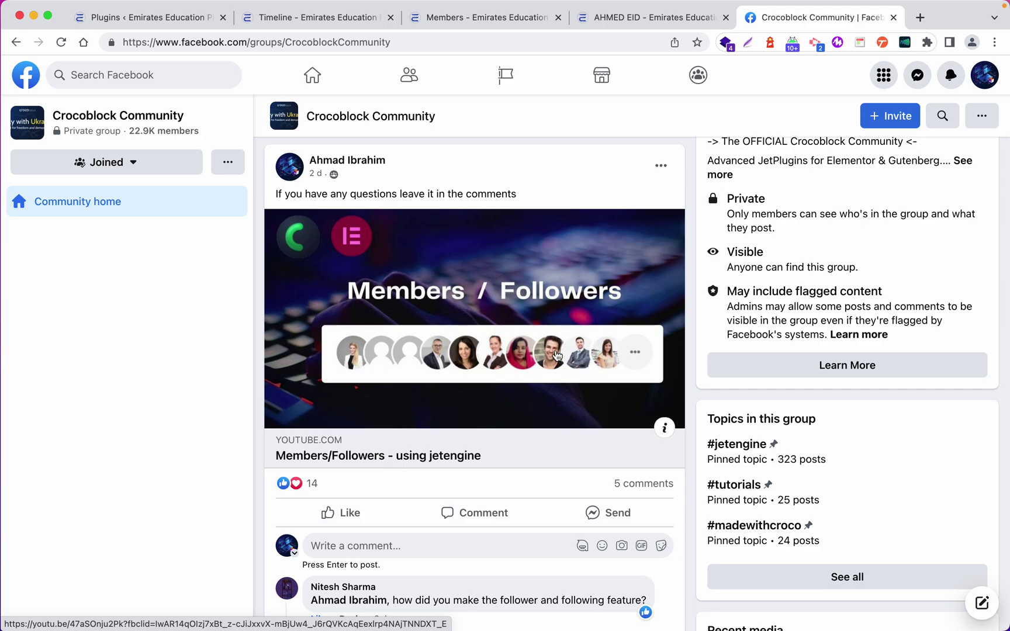
{"action": "scroll", "coordinate": [550, 349], "scroll_direction": "up", "scroll_amount": 15}
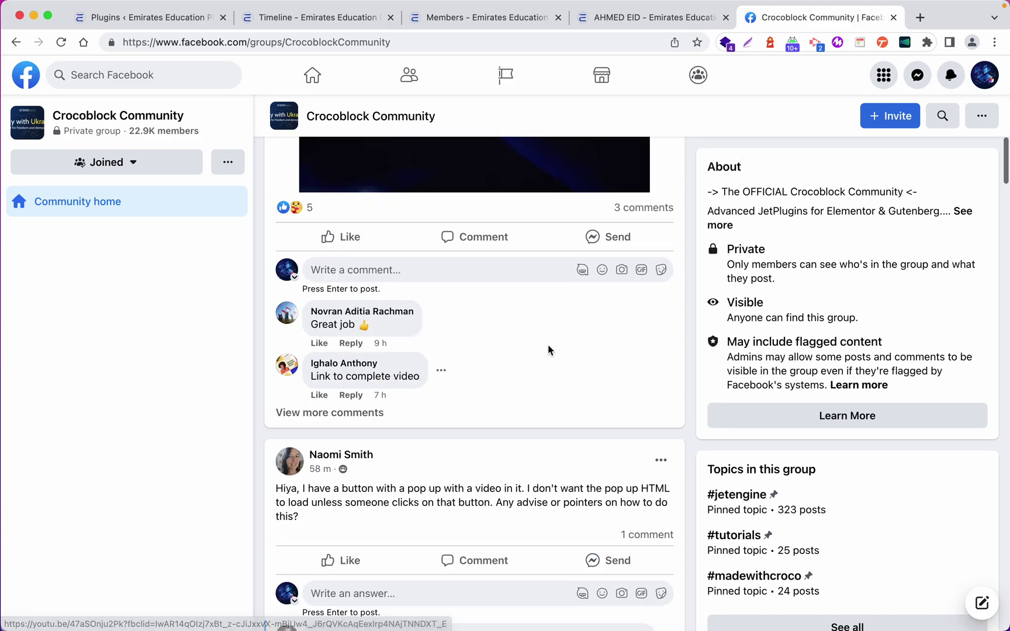
{"action": "scroll", "coordinate": [549, 349], "scroll_direction": "up", "scroll_amount": 2}
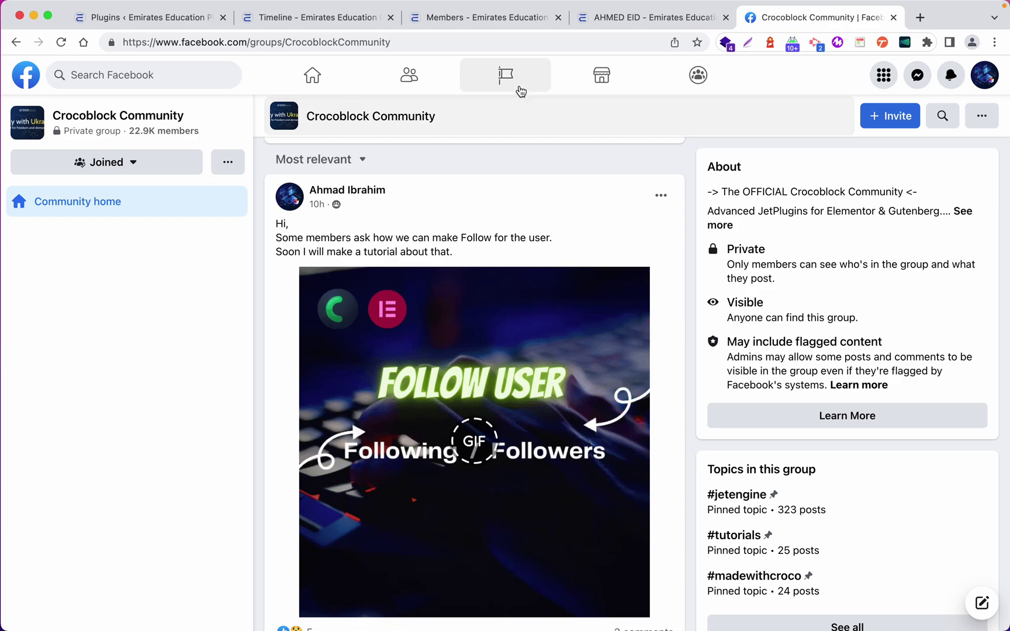
On the Members page, follow the second and third members in the section for the same nationality (Chinese).
{"action": "left_click", "coordinate": [488, 27]}
{"action": "scroll", "coordinate": [449, 338], "scroll_direction": "down", "scroll_amount": 2}
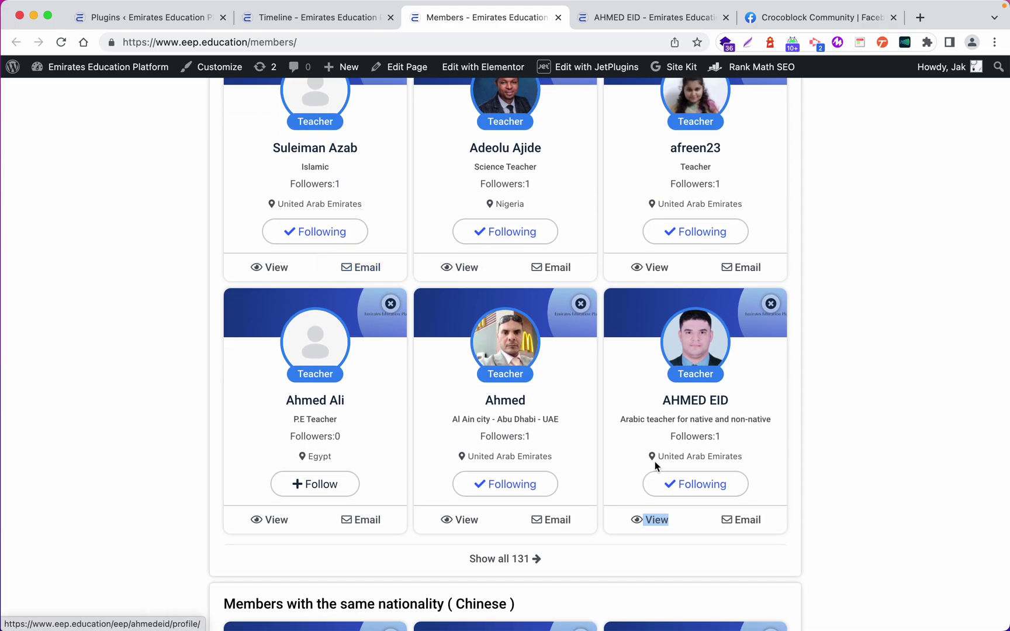
{"action": "scroll", "coordinate": [376, 484], "scroll_direction": "down", "scroll_amount": 2}
{"action": "scroll", "coordinate": [378, 487], "scroll_direction": "down", "scroll_amount": 10}
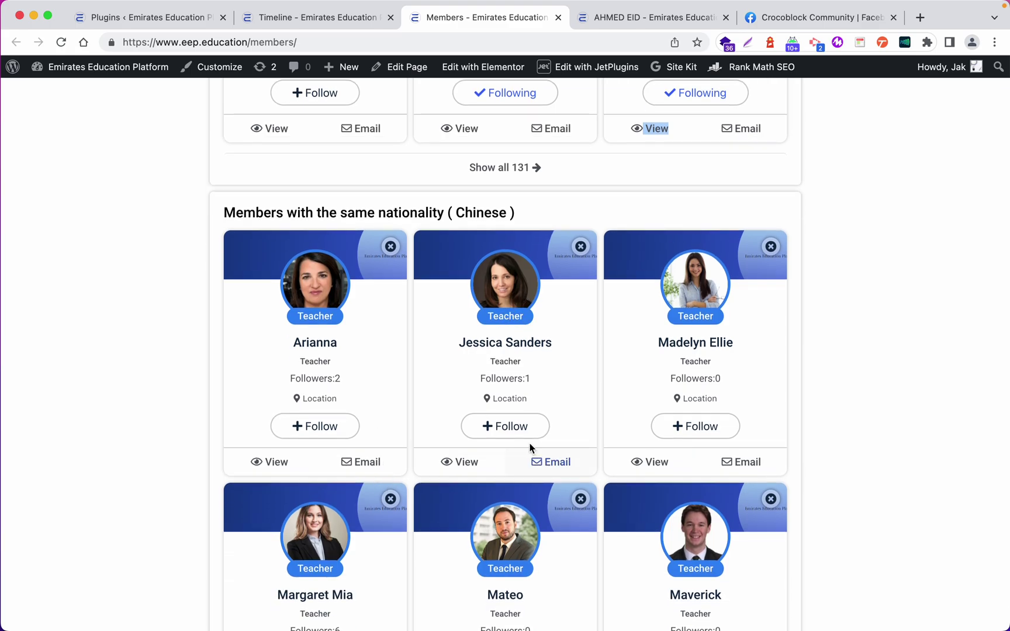
{"action": "left_click", "coordinate": [524, 437]}
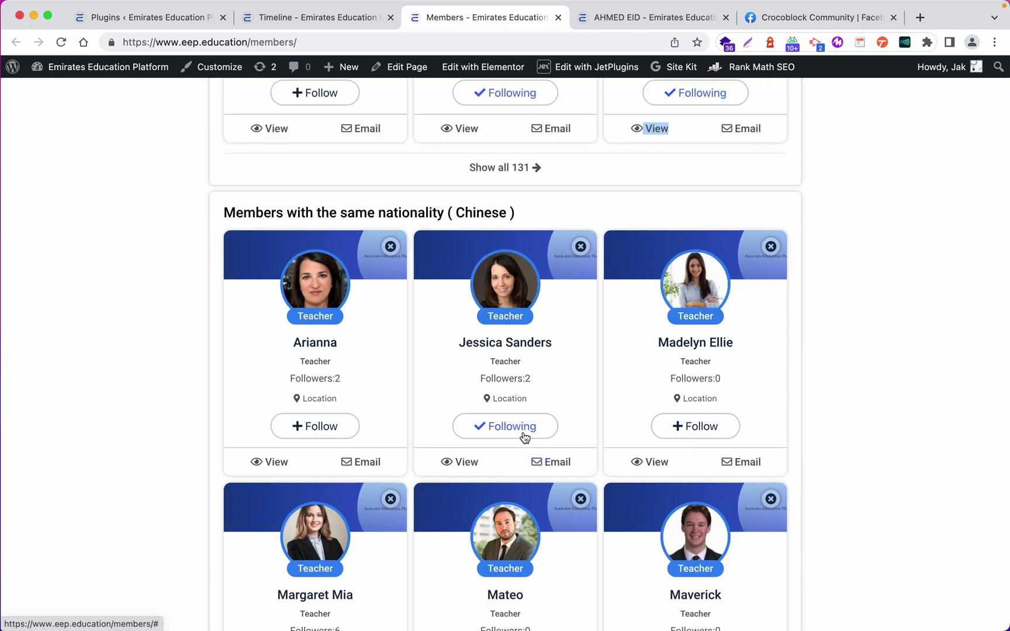
{"action": "left_click", "coordinate": [527, 379]}
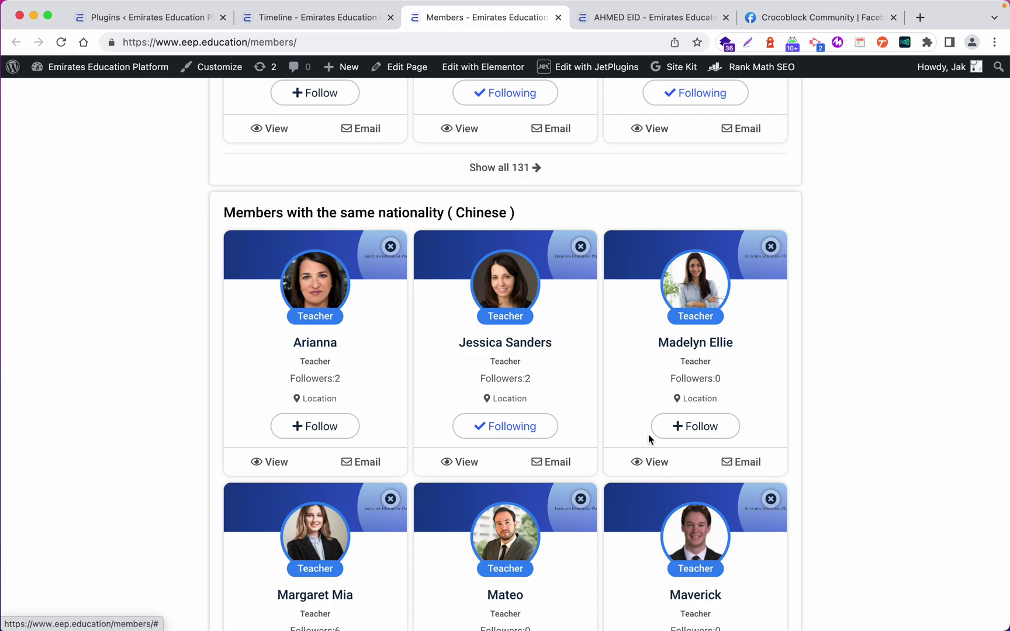
{"action": "left_click_drag", "start_coordinate": [722, 379], "coordinate": [711, 379]}
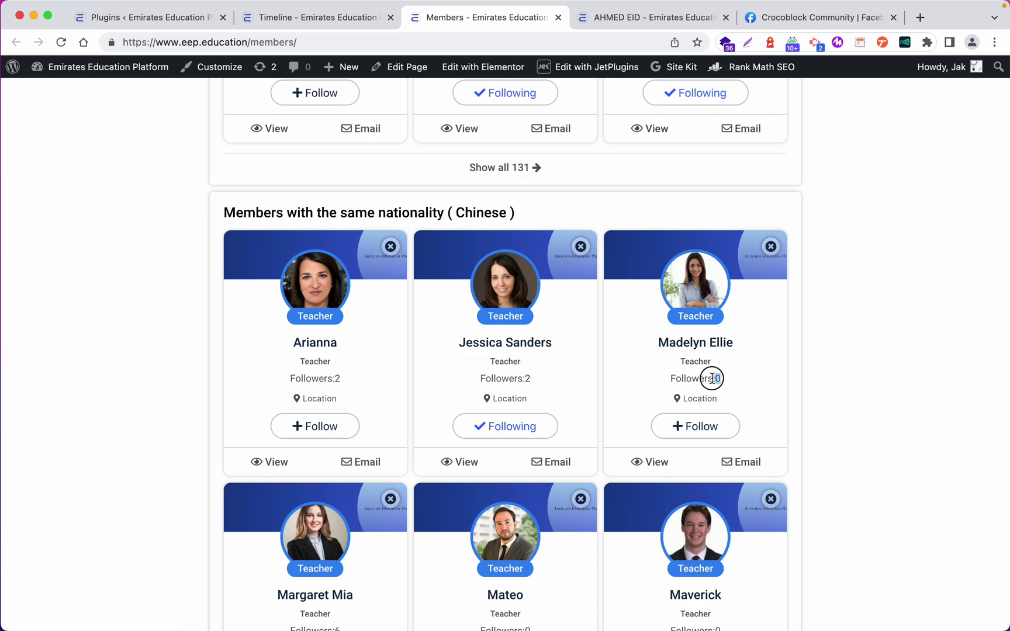
{"action": "left_click", "coordinate": [717, 437]}
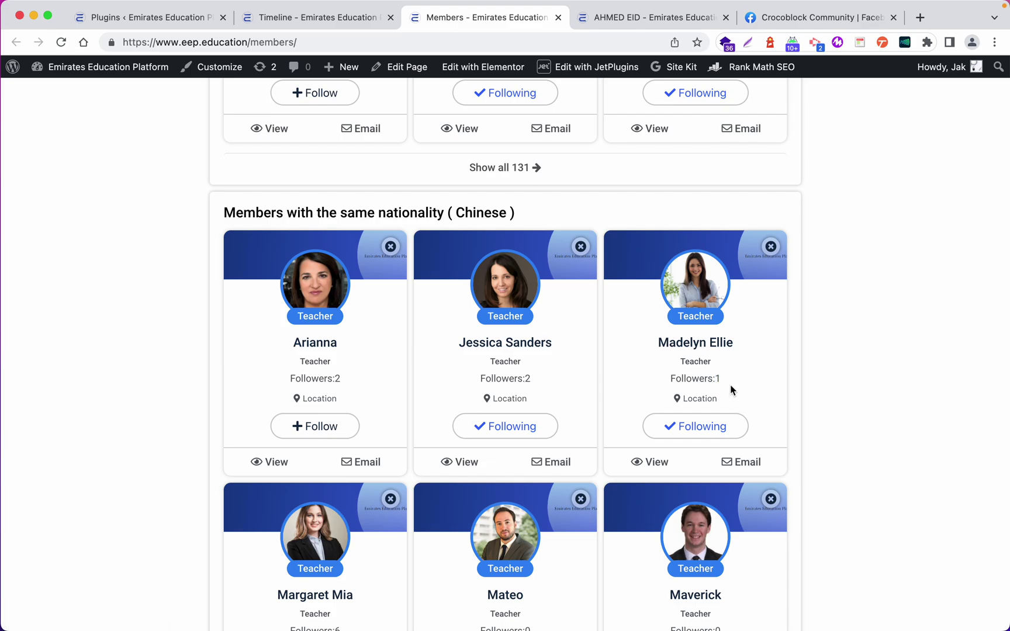
Open the third member's profile in a new tab and check its Connections section.
{"action": "scroll", "coordinate": [732, 387], "scroll_direction": "down", "scroll_amount": 1}
{"action": "scroll", "coordinate": [732, 388], "scroll_direction": "up", "scroll_amount": 1}
{"action": "right_click", "coordinate": [647, 451]}
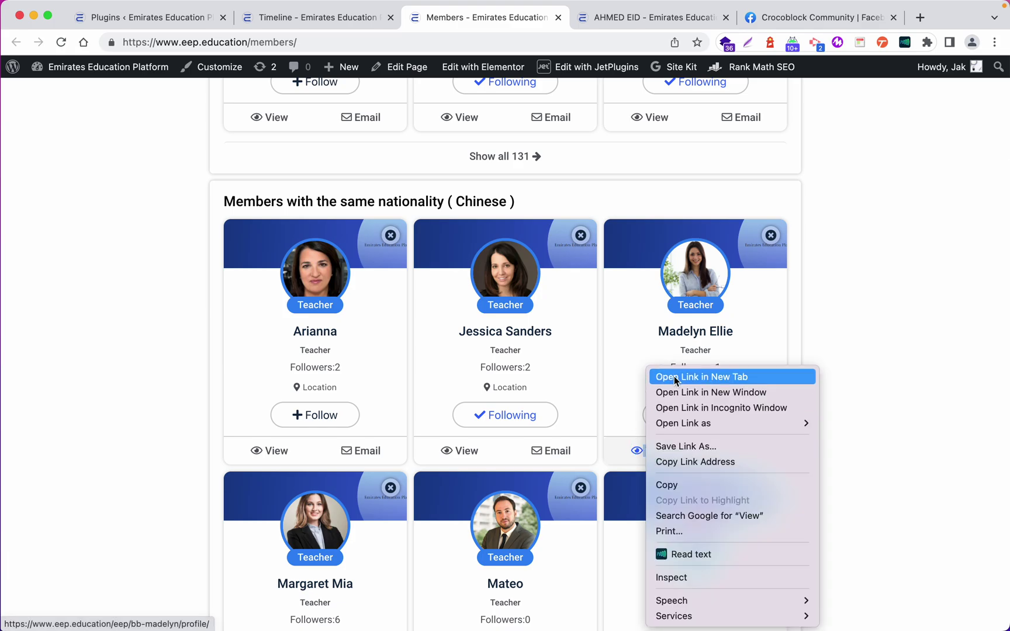
{"action": "key", "text": "Return"}
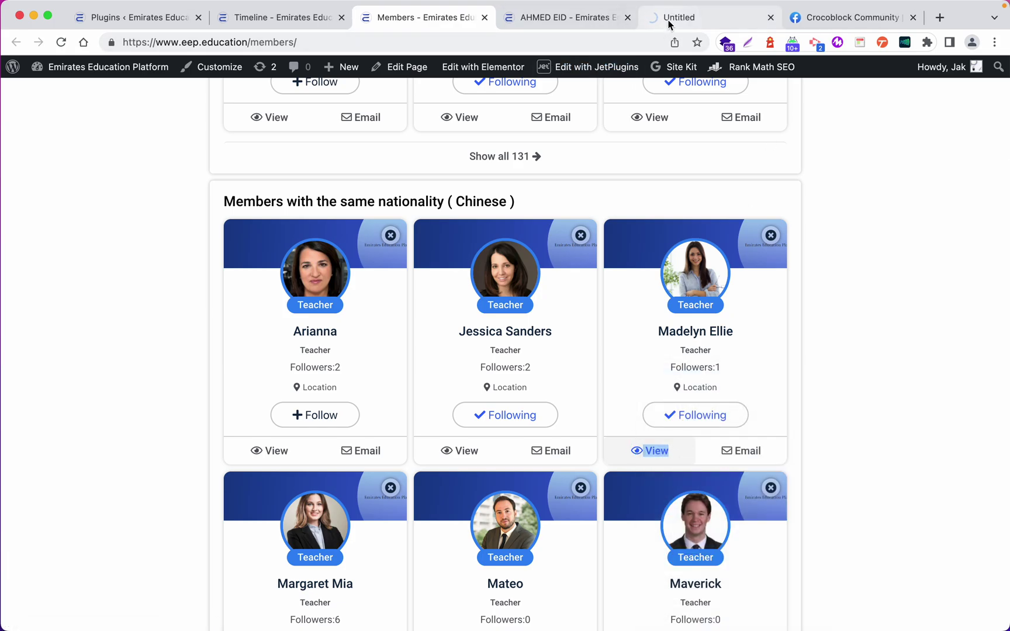
{"action": "left_click", "coordinate": [669, 23]}
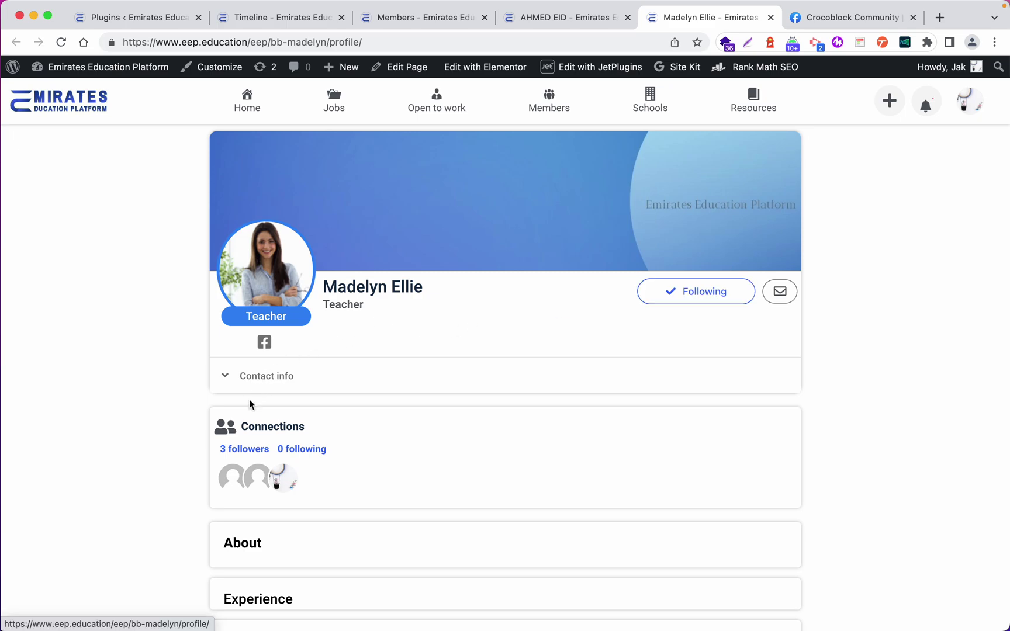
{"action": "scroll", "coordinate": [257, 467], "scroll_direction": "down", "scroll_amount": 2}
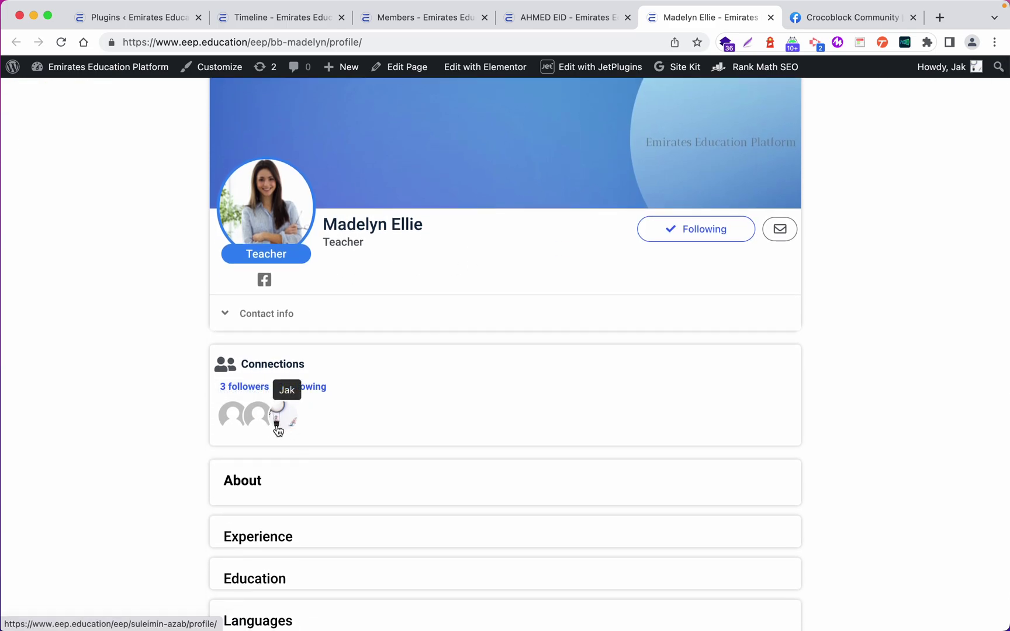
{"action": "scroll", "coordinate": [362, 404], "scroll_direction": "up", "scroll_amount": 1}
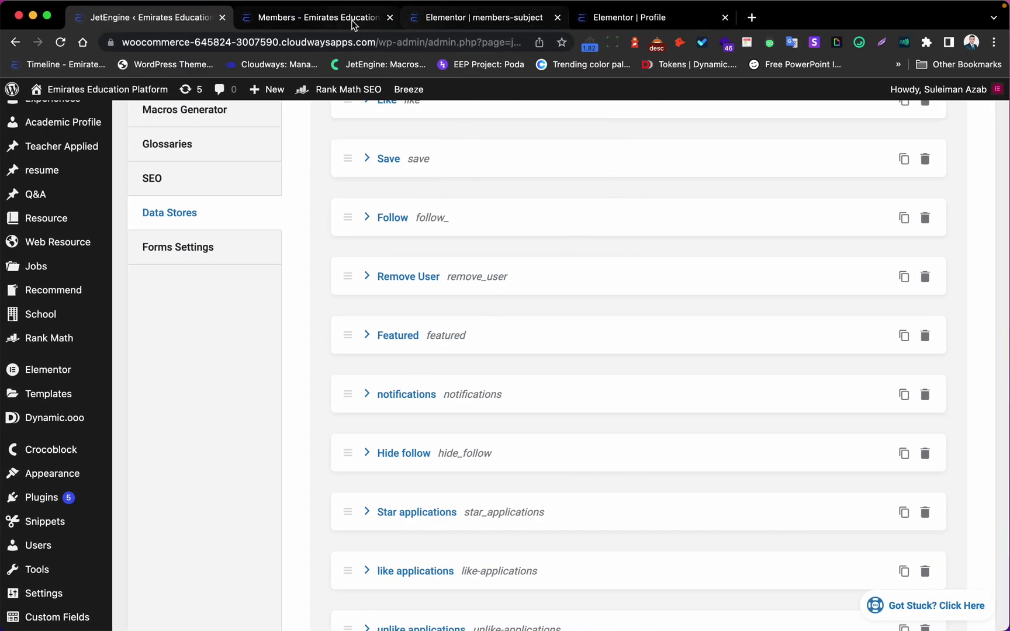
Examine the member cards on the Members page of the cloudwaysapps site.
{"action": "left_click", "coordinate": [353, 22]}
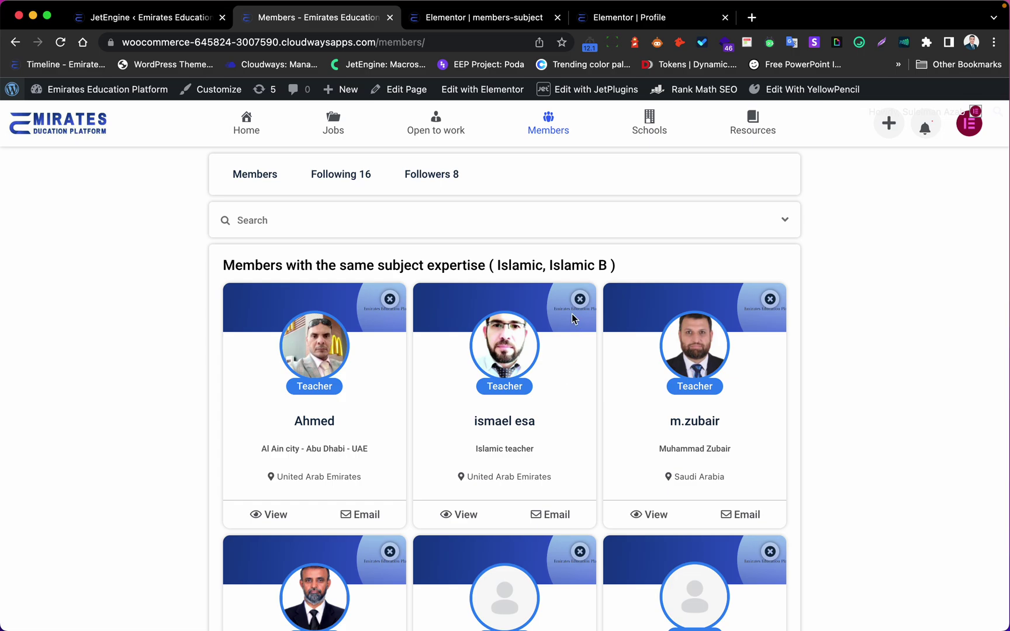
{"action": "scroll", "coordinate": [573, 316], "scroll_direction": "down", "scroll_amount": 3}
{"action": "left_click_drag", "start_coordinate": [574, 399], "coordinate": [422, 292]}
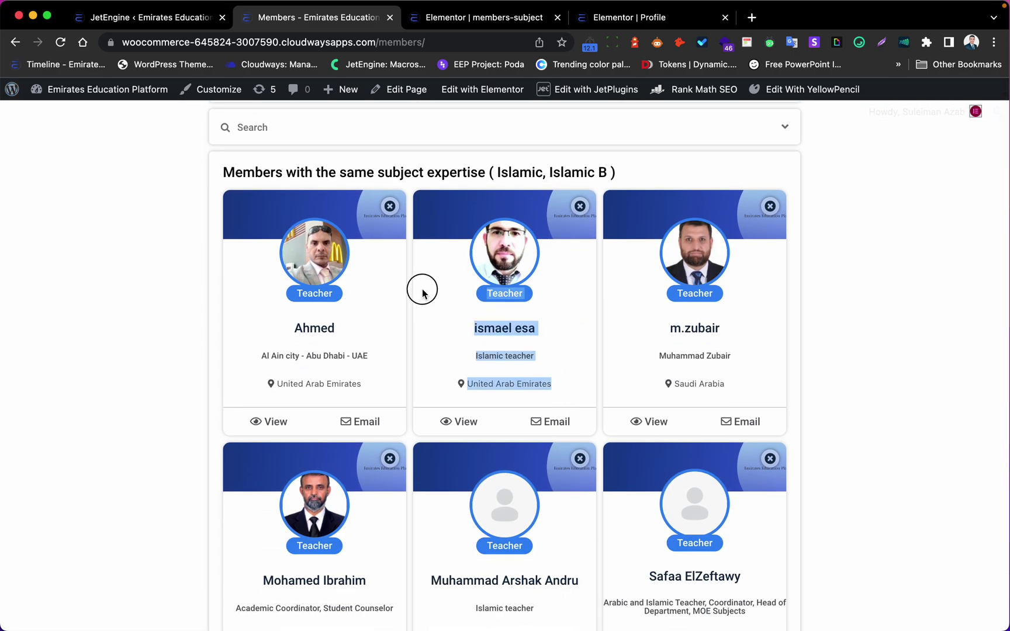
{"action": "left_click", "coordinate": [444, 336]}
{"action": "scroll", "coordinate": [548, 356], "scroll_direction": "up", "scroll_amount": 1}
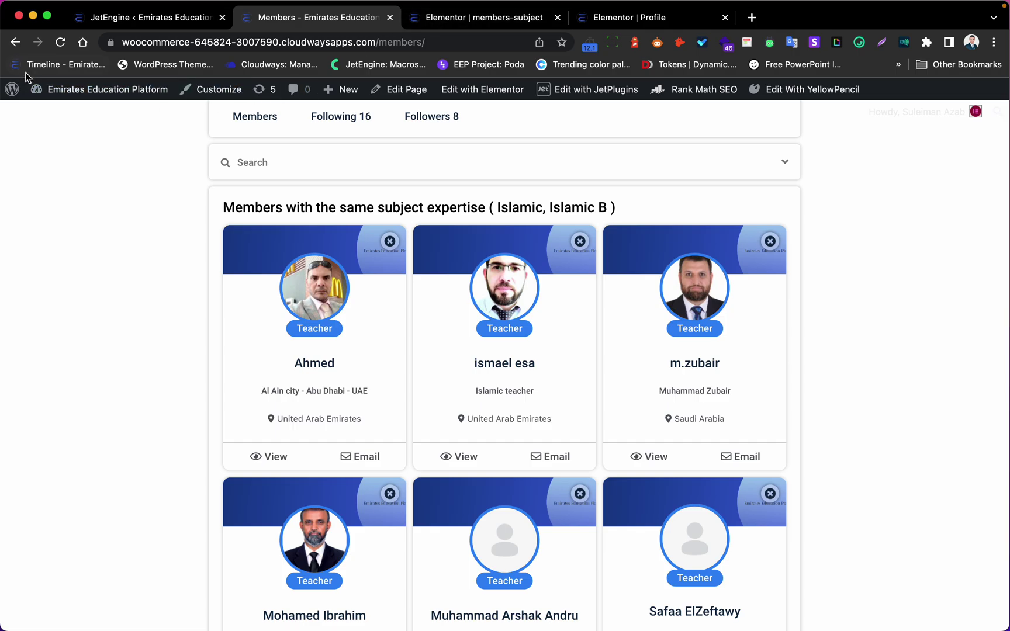
Open the Data Stores settings in the JetEngine dashboard.
{"action": "left_click", "coordinate": [135, 17]}
{"action": "scroll", "coordinate": [70, 397], "scroll_direction": "down", "scroll_amount": 10}
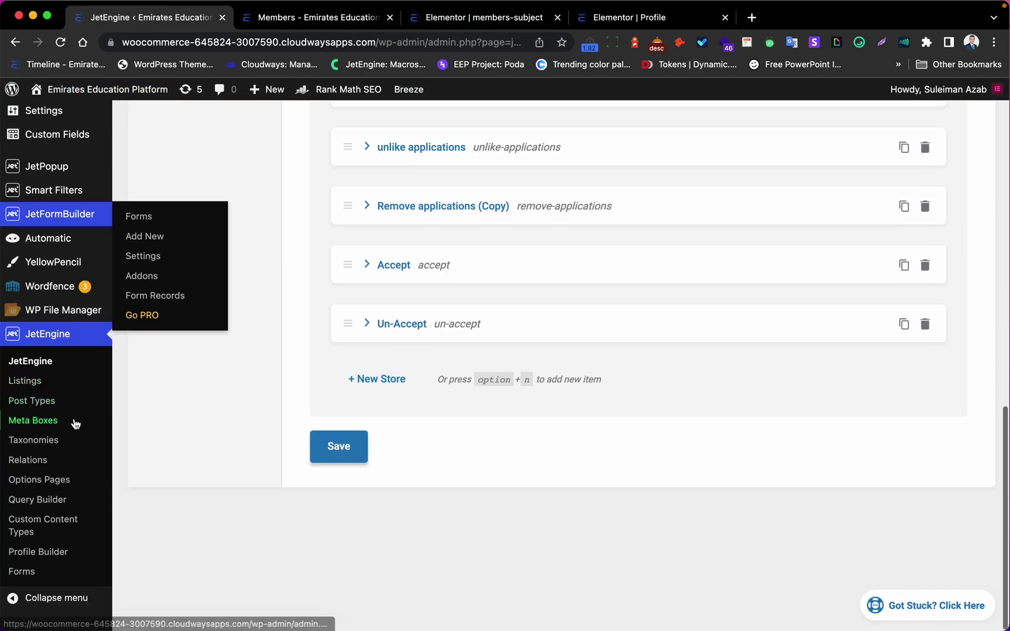
{"action": "left_click", "coordinate": [35, 374]}
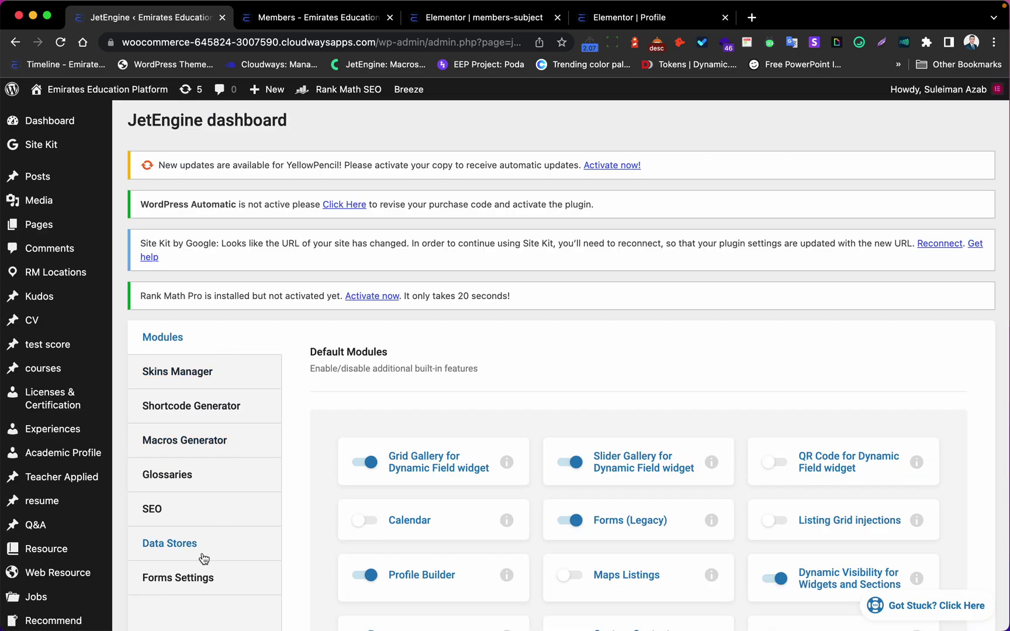
{"action": "scroll", "coordinate": [202, 557], "scroll_direction": "down", "scroll_amount": 1}
{"action": "left_click", "coordinate": [180, 486]}
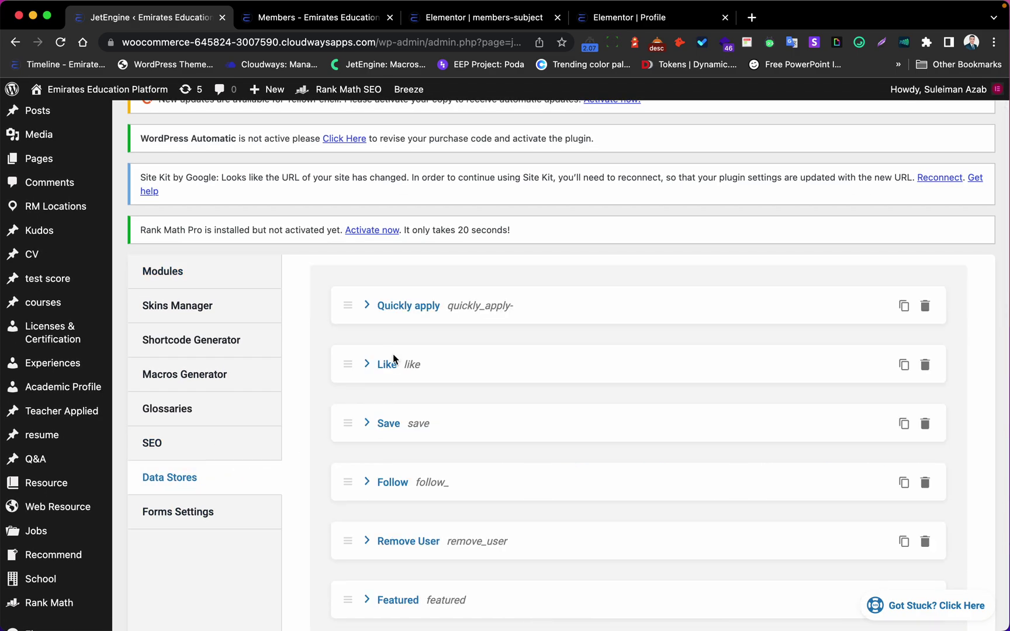
{"action": "scroll", "coordinate": [398, 329], "scroll_direction": "down", "scroll_amount": 1}
{"action": "scroll", "coordinate": [396, 426], "scroll_direction": "down", "scroll_amount": 10}
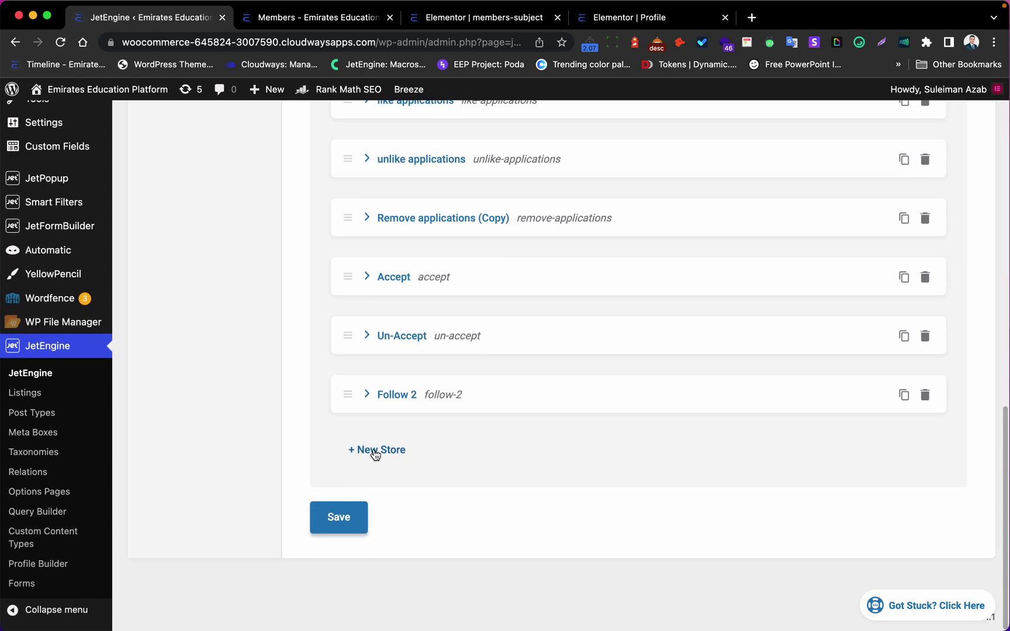
{"action": "left_click", "coordinate": [374, 448]}
{"action": "scroll", "coordinate": [521, 492], "scroll_direction": "down", "scroll_amount": 5}
{"action": "scroll", "coordinate": [533, 433], "scroll_direction": "up", "scroll_amount": 5}
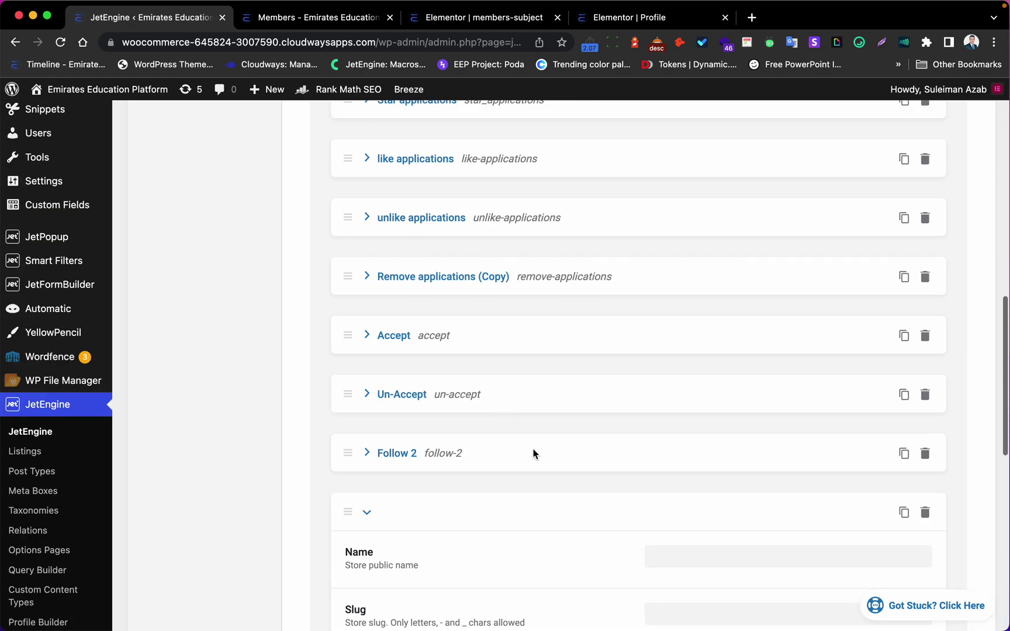
{"action": "left_click", "coordinate": [926, 519]}
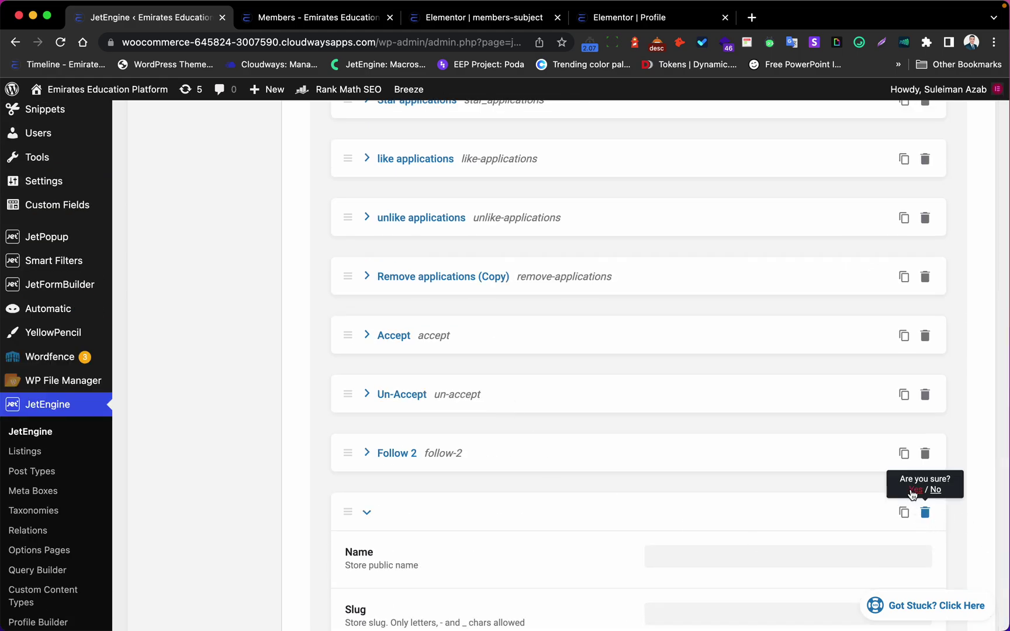
{"action": "left_click", "coordinate": [910, 491]}
Expand the Follow data store and review its settings, keeping User Metadata as the store type.
{"action": "scroll", "coordinate": [642, 373], "scroll_direction": "up", "scroll_amount": 15}
{"action": "scroll", "coordinate": [388, 479], "scroll_direction": "down", "scroll_amount": 2}
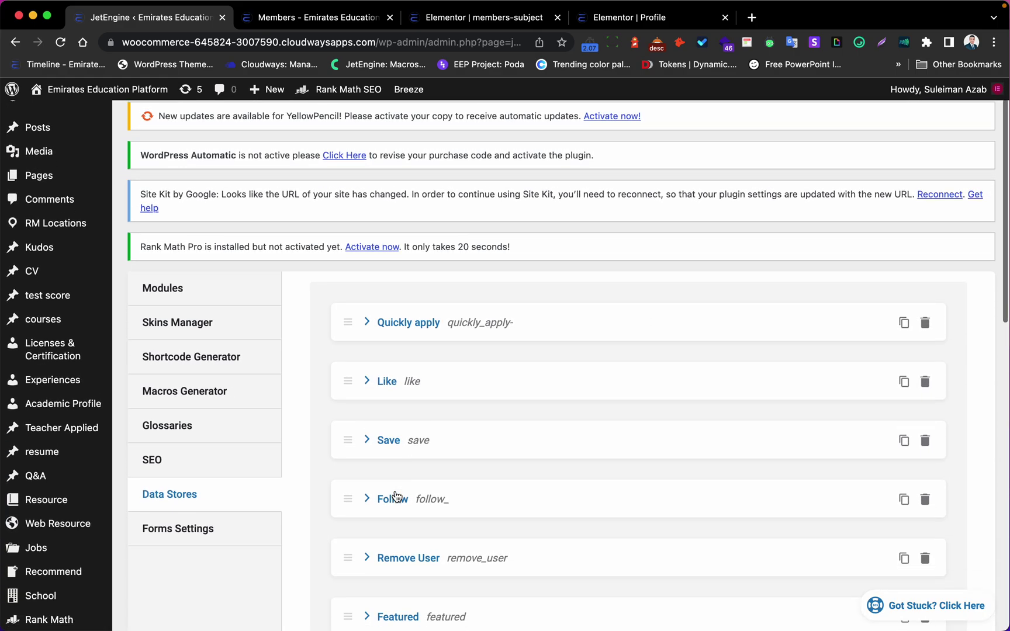
{"action": "left_click", "coordinate": [392, 481]}
{"action": "scroll", "coordinate": [444, 481], "scroll_direction": "down", "scroll_amount": 4}
{"action": "scroll", "coordinate": [525, 461], "scroll_direction": "down", "scroll_amount": 4}
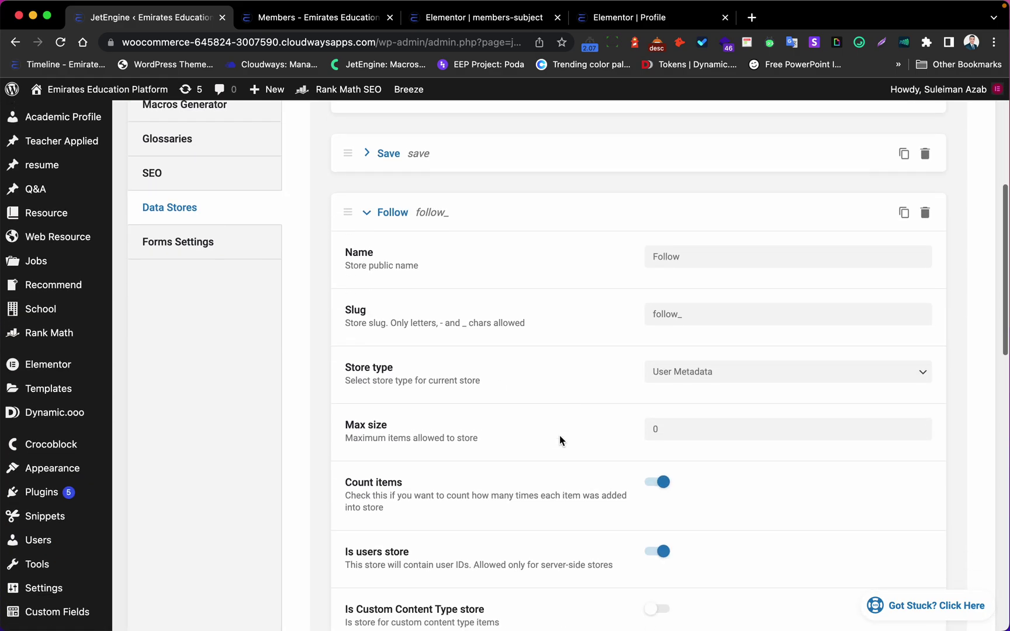
{"action": "left_click", "coordinate": [735, 336]}
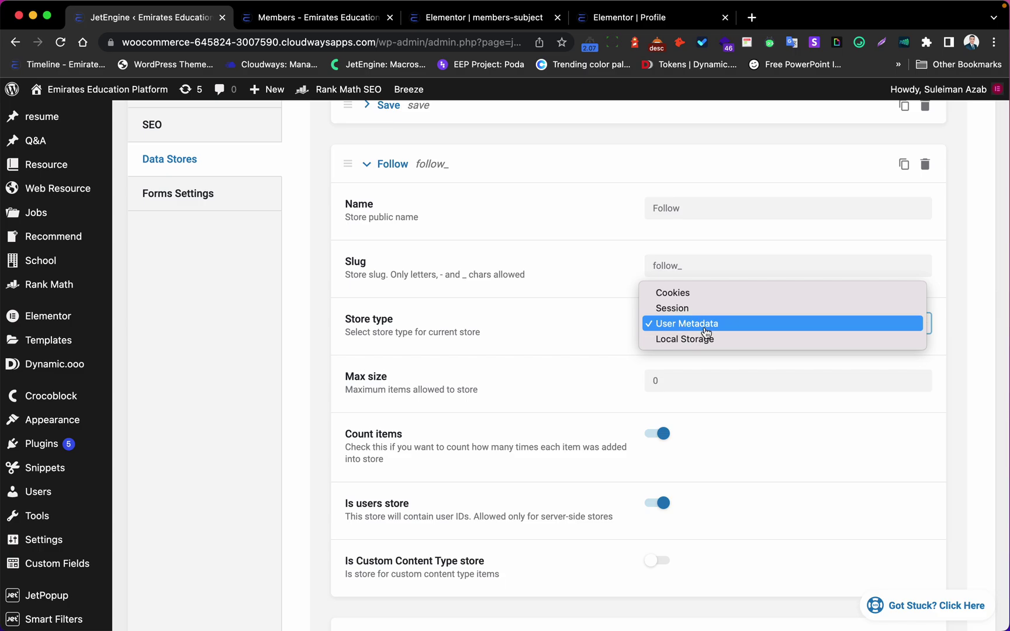
{"action": "left_click", "coordinate": [730, 327]}
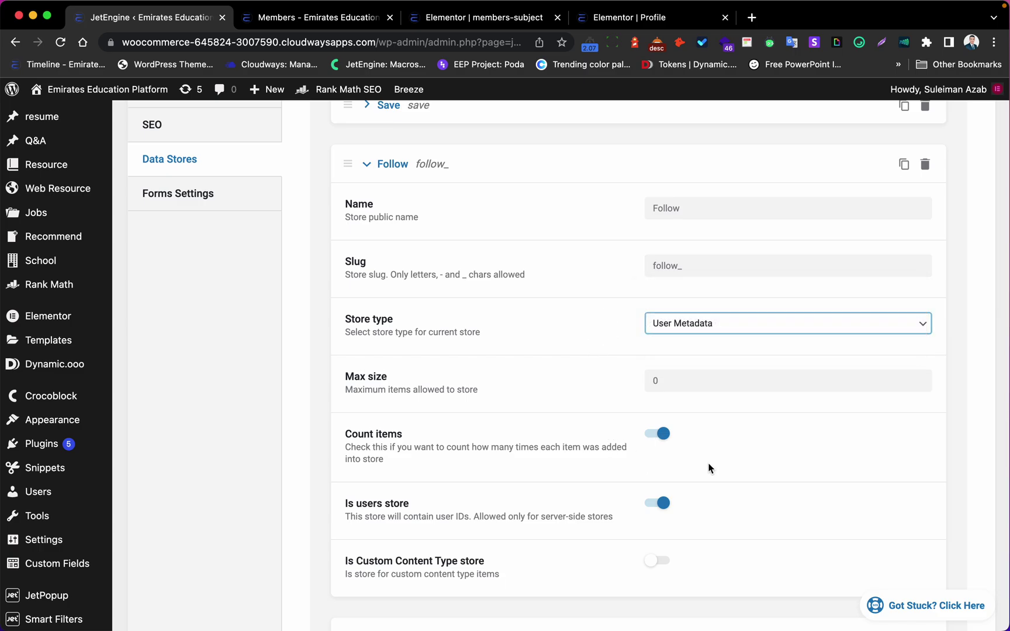
{"action": "scroll", "coordinate": [689, 467], "scroll_direction": "down", "scroll_amount": 3}
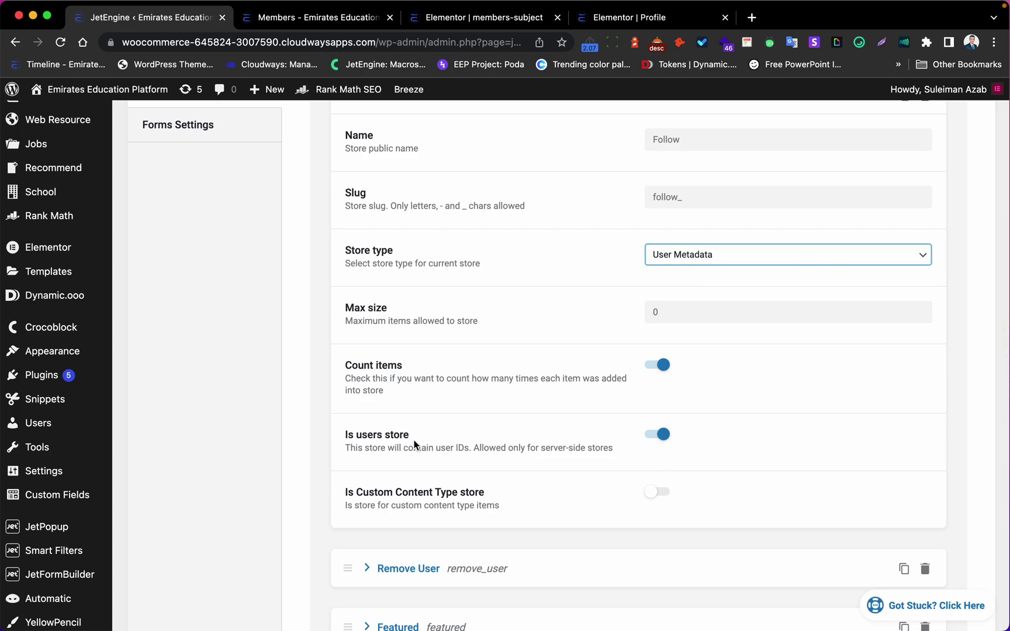
{"action": "mouse_move", "coordinate": [437, 450]}
{"action": "left_mouse_down"}
{"action": "mouse_move", "coordinate": [465, 457]}
{"action": "mouse_move", "coordinate": [426, 454]}
{"action": "mouse_move", "coordinate": [443, 450]}
{"action": "left_mouse_up"}
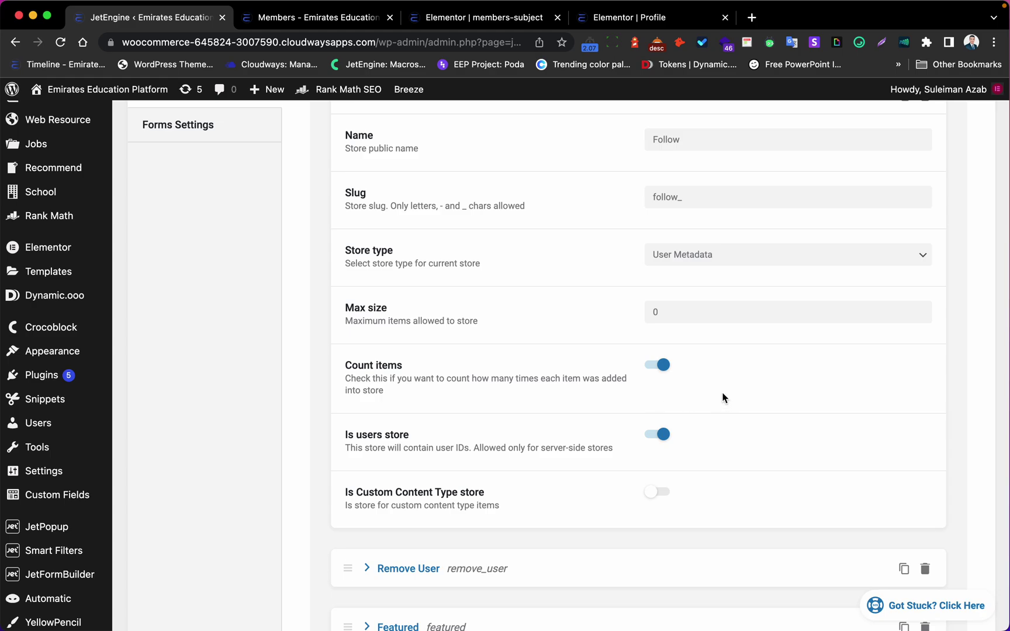
{"action": "scroll", "coordinate": [704, 400], "scroll_direction": "up", "scroll_amount": 2}
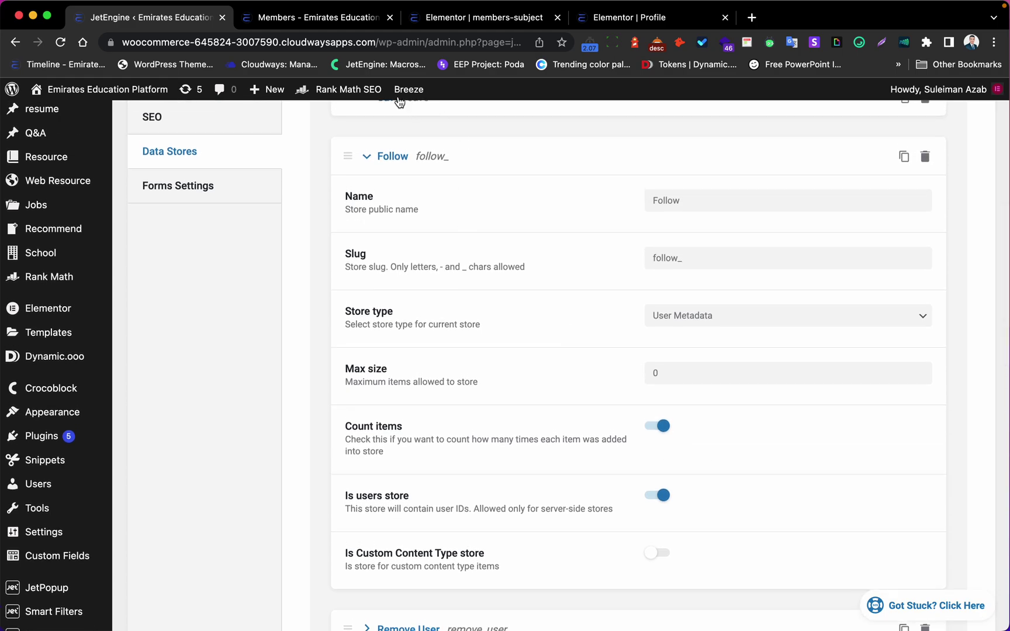
Check the Members page and the members-subject template, then open JetEngine's list of listing items.
{"action": "left_click", "coordinate": [380, 22]}
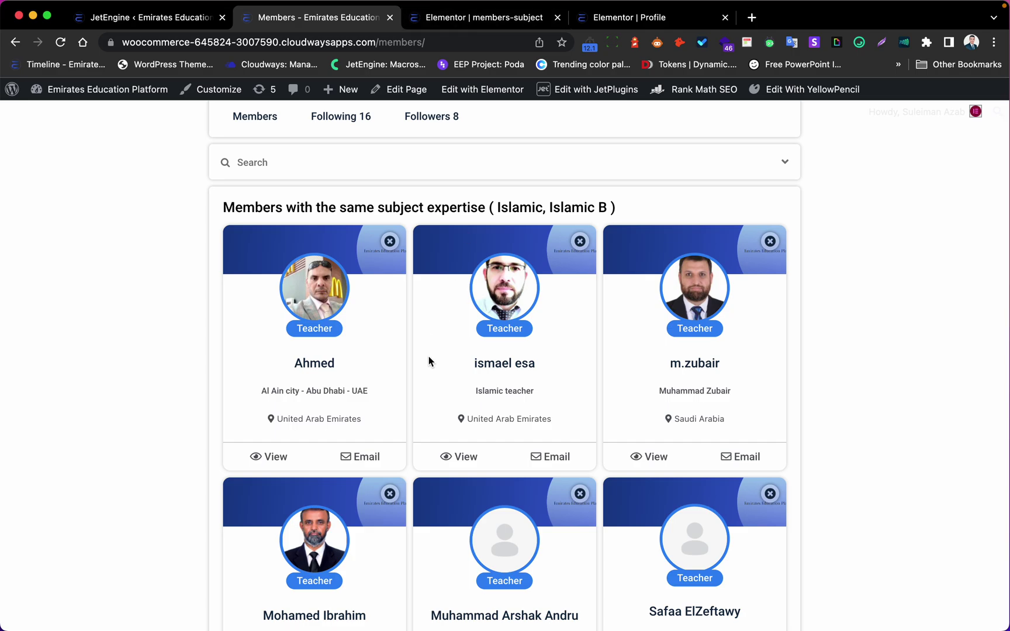
{"action": "left_click", "coordinate": [486, 23]}
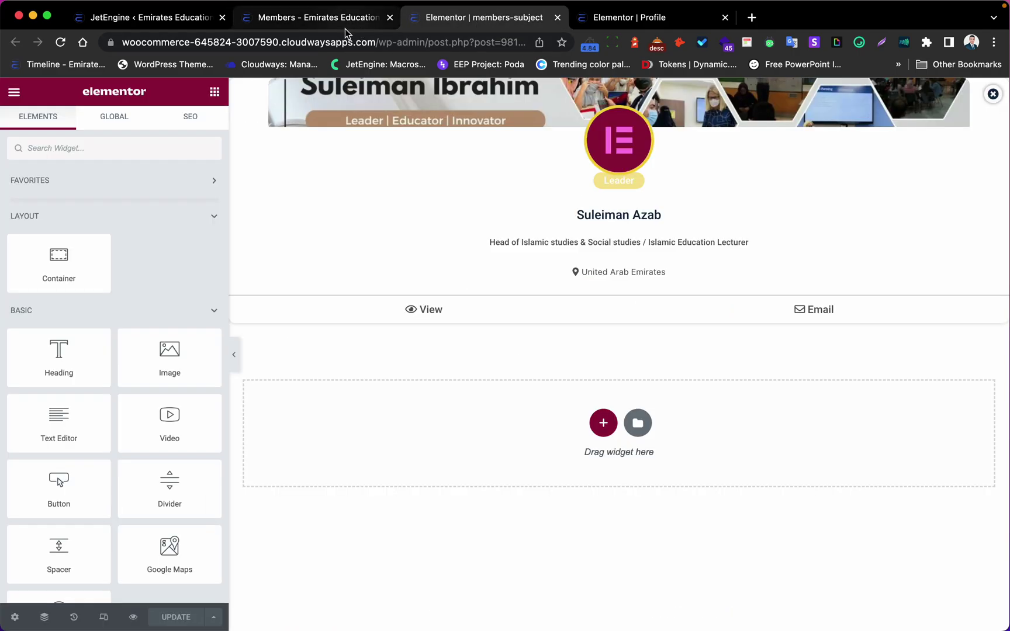
{"action": "left_click", "coordinate": [146, 18]}
{"action": "scroll", "coordinate": [58, 467], "scroll_direction": "down", "scroll_amount": 15}
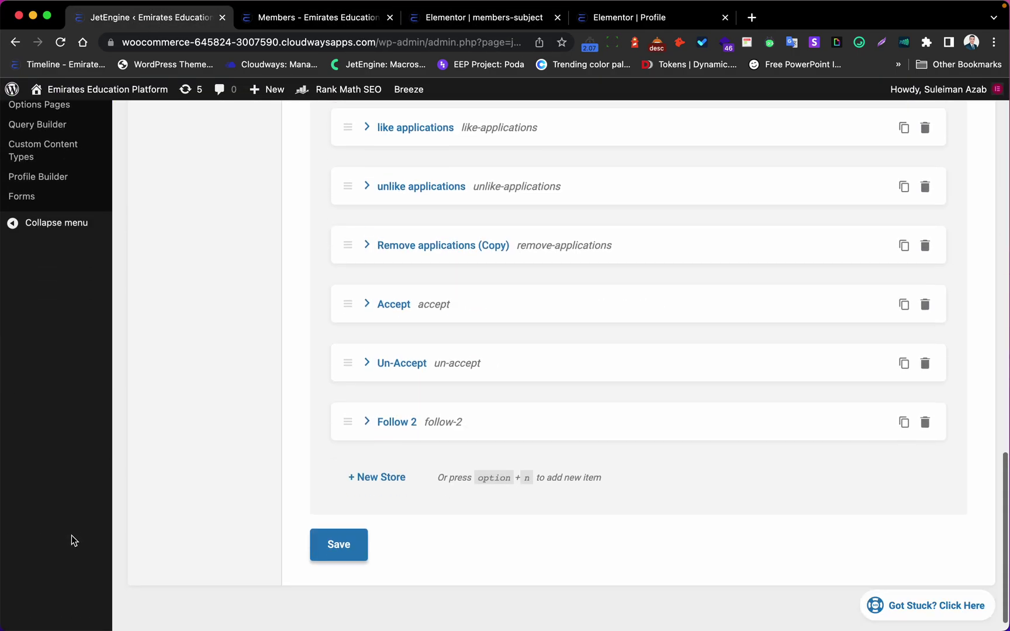
{"action": "scroll", "coordinate": [69, 467], "scroll_direction": "up", "scroll_amount": 3}
{"action": "scroll", "coordinate": [66, 391], "scroll_direction": "up", "scroll_amount": 4}
{"action": "left_click", "coordinate": [25, 279]}
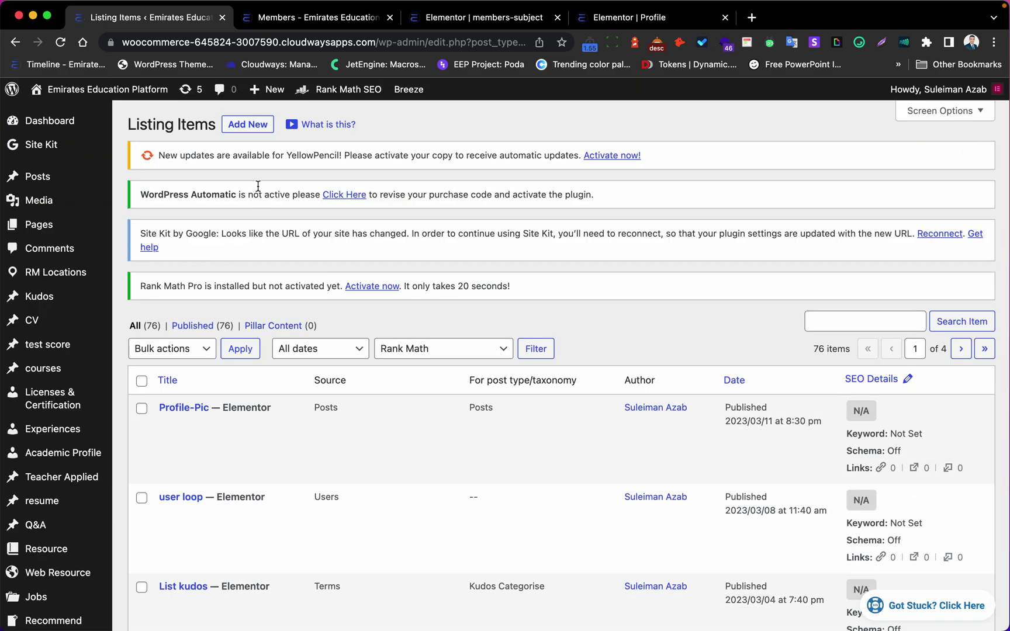
Start setting up a new listing item with Users as its listing source.
{"action": "left_click", "coordinate": [245, 126]}
{"action": "left_click", "coordinate": [353, 266]}
{"action": "left_click", "coordinate": [367, 290]}
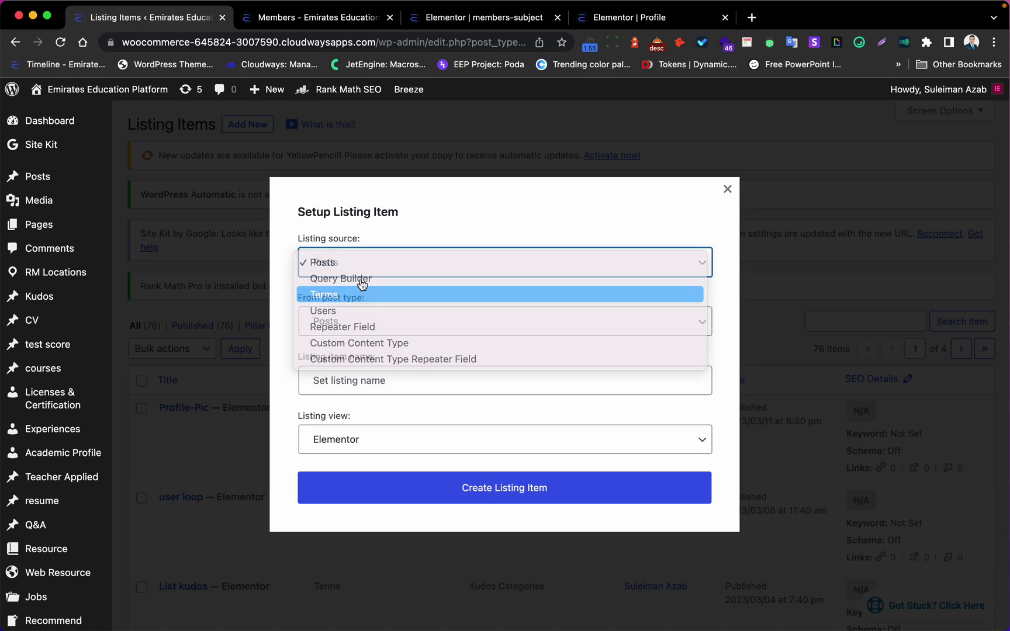
{"action": "left_click", "coordinate": [359, 270]}
{"action": "left_click", "coordinate": [359, 278]}
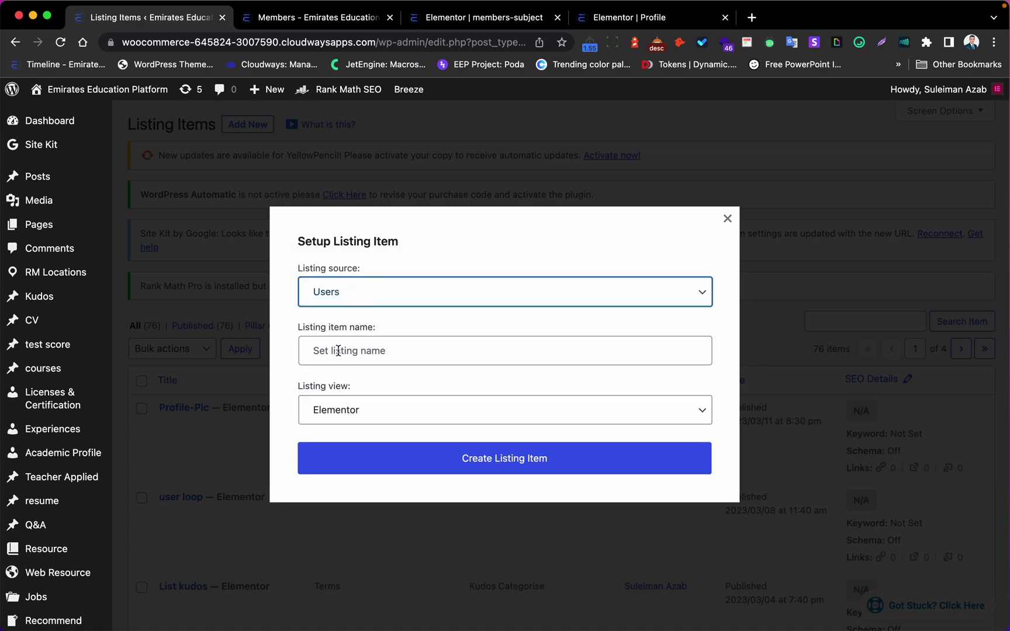
{"action": "left_click", "coordinate": [543, 365]}
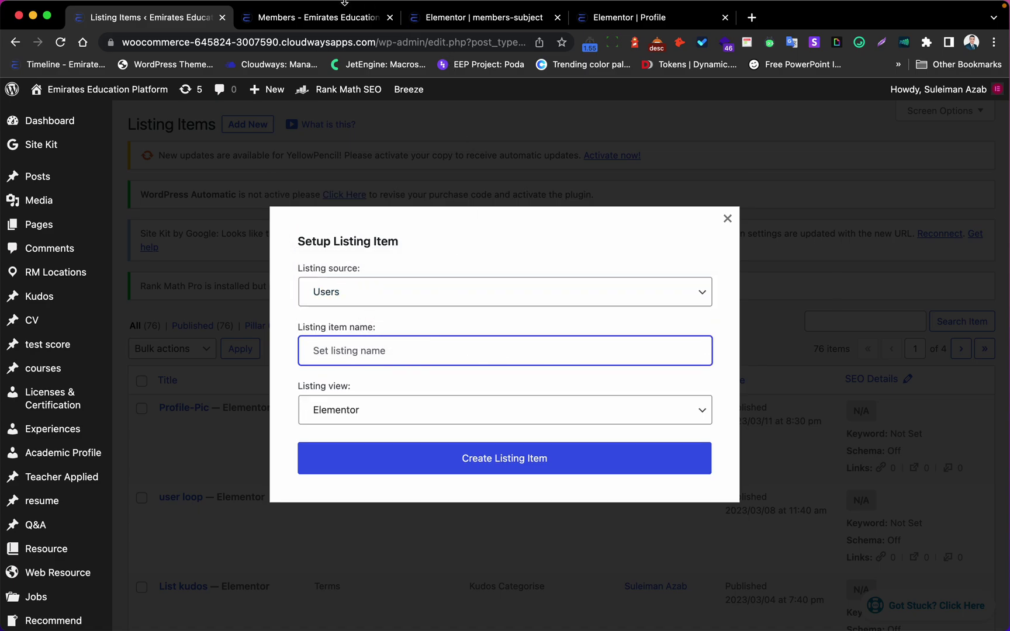
Add a Data Store Button widget to the members-subject template, between the job title and the location.
{"action": "left_click", "coordinate": [335, 18]}
{"action": "left_click", "coordinate": [483, 18]}
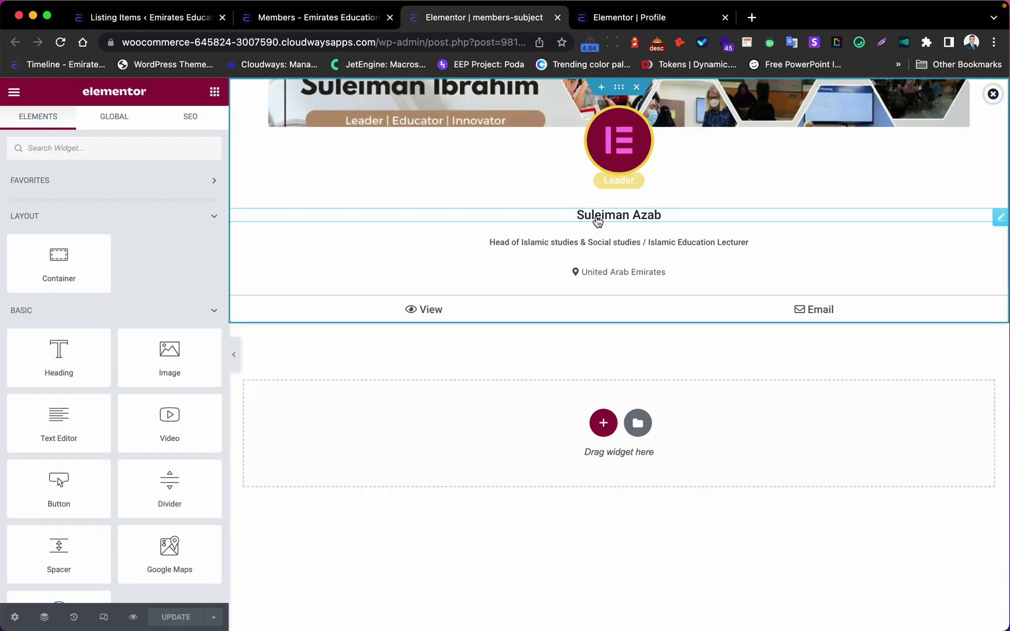
{"action": "left_click", "coordinate": [69, 148]}
{"action": "type", "text": "data"}
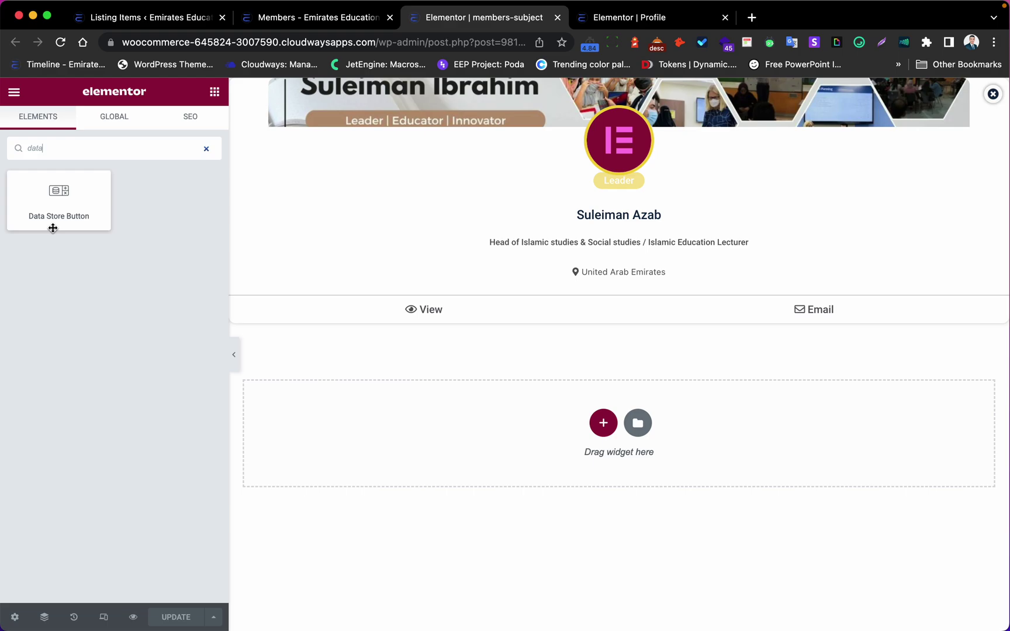
{"action": "left_click_drag", "start_coordinate": [70, 225], "coordinate": [660, 259]}
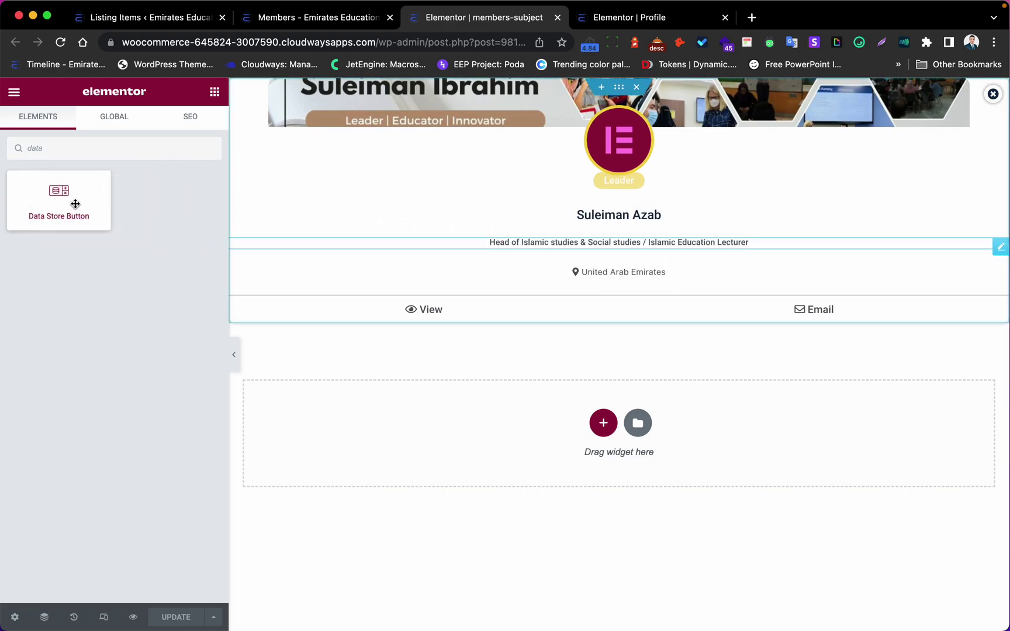
{"action": "left_click_drag", "start_coordinate": [74, 198], "coordinate": [597, 232]}
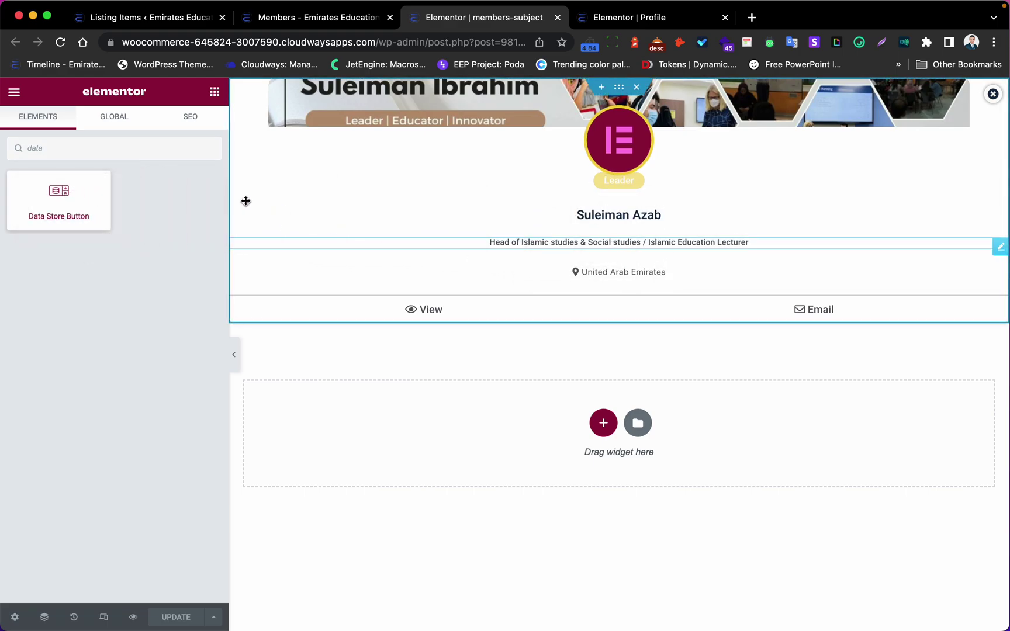
{"action": "left_click_drag", "start_coordinate": [58, 198], "coordinate": [666, 257]}
Connect the data store button to the Follow store and set its label to Follow.
{"action": "left_click", "coordinate": [135, 199]}
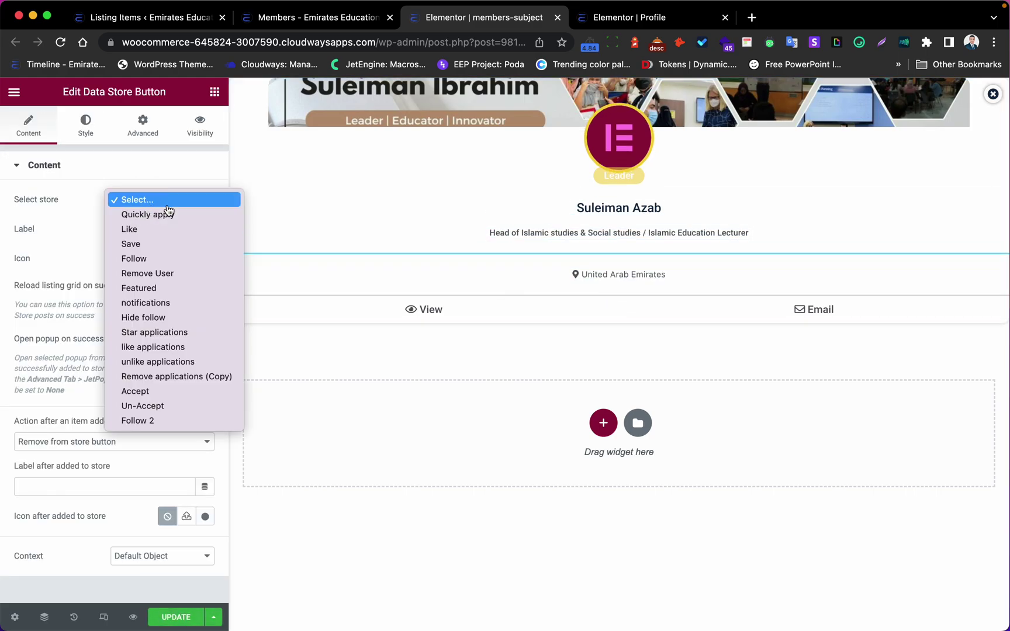
{"action": "left_click", "coordinate": [171, 259]}
{"action": "triple_click", "coordinate": [163, 227]}
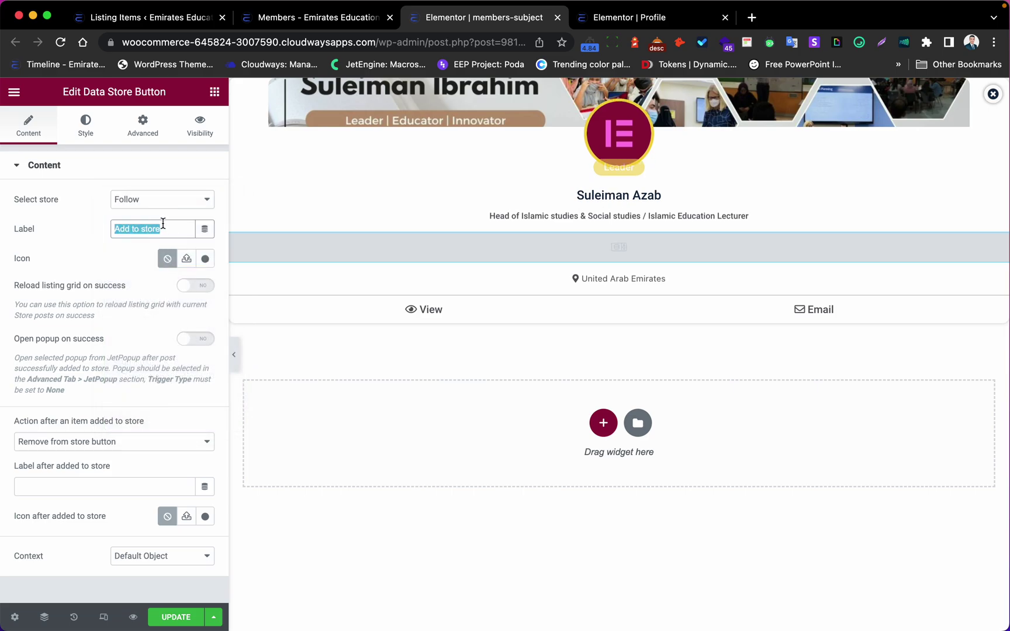
{"action": "type", "text": "Follow"}
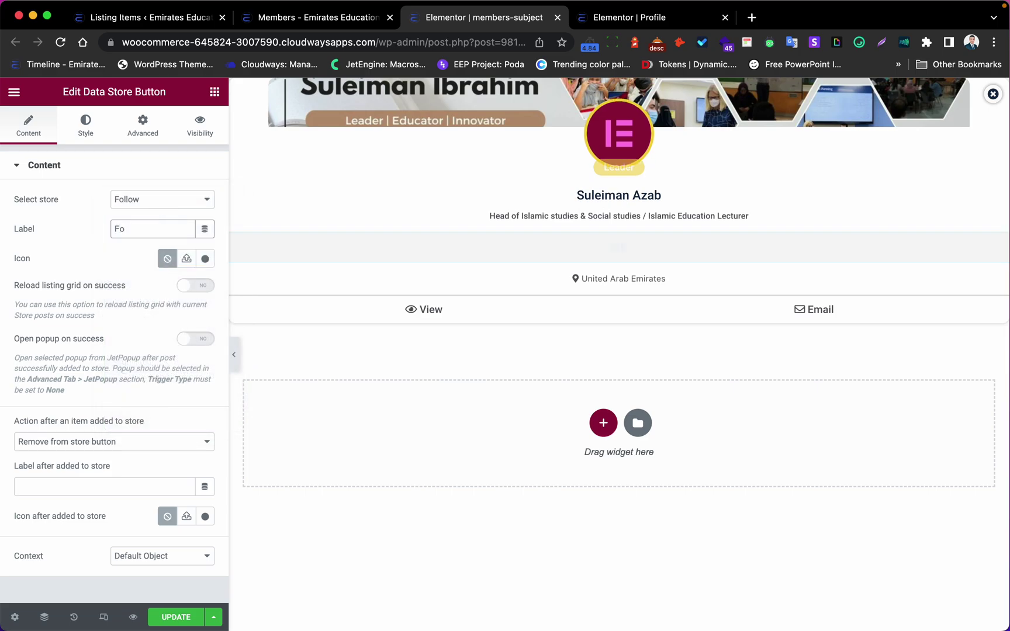
Give the Follow button the Plus icon from the icon library.
{"action": "left_click", "coordinate": [205, 259]}
{"action": "type", "text": "plus"}
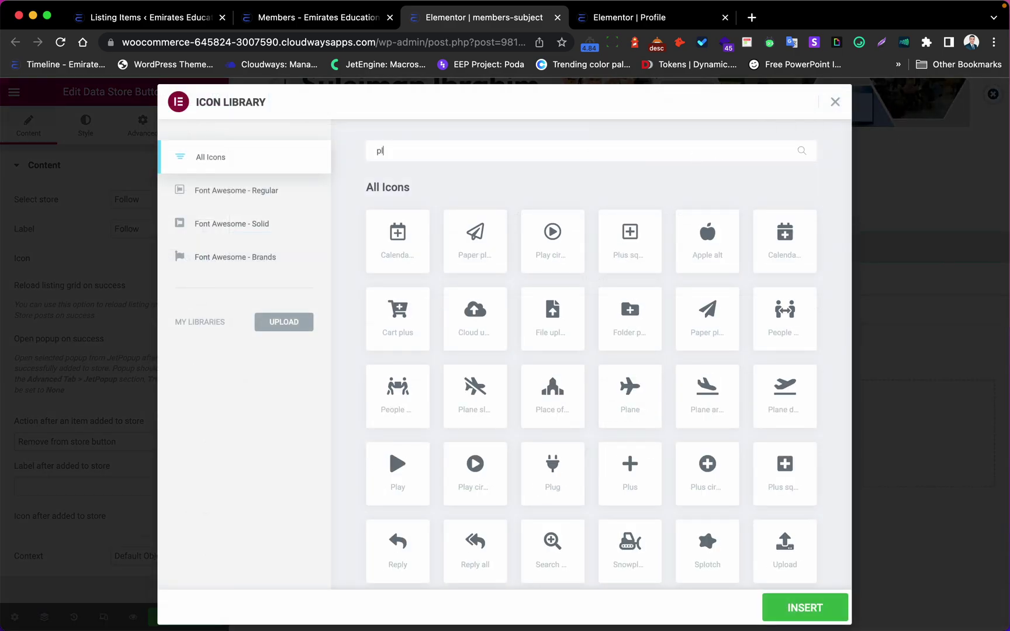
{"action": "left_click", "coordinate": [761, 227]}
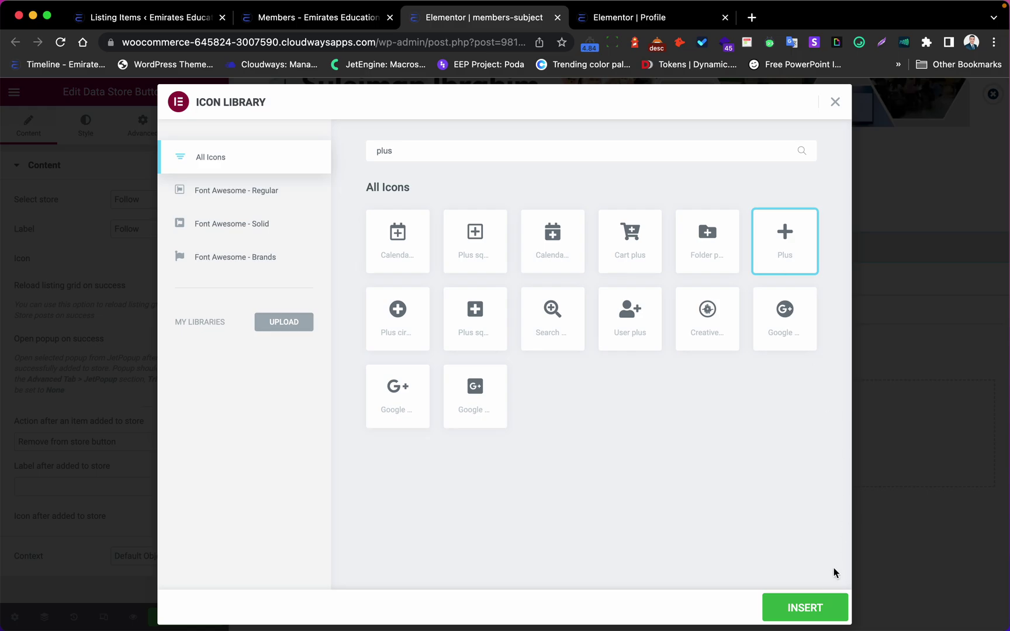
{"action": "left_click", "coordinate": [805, 608]}
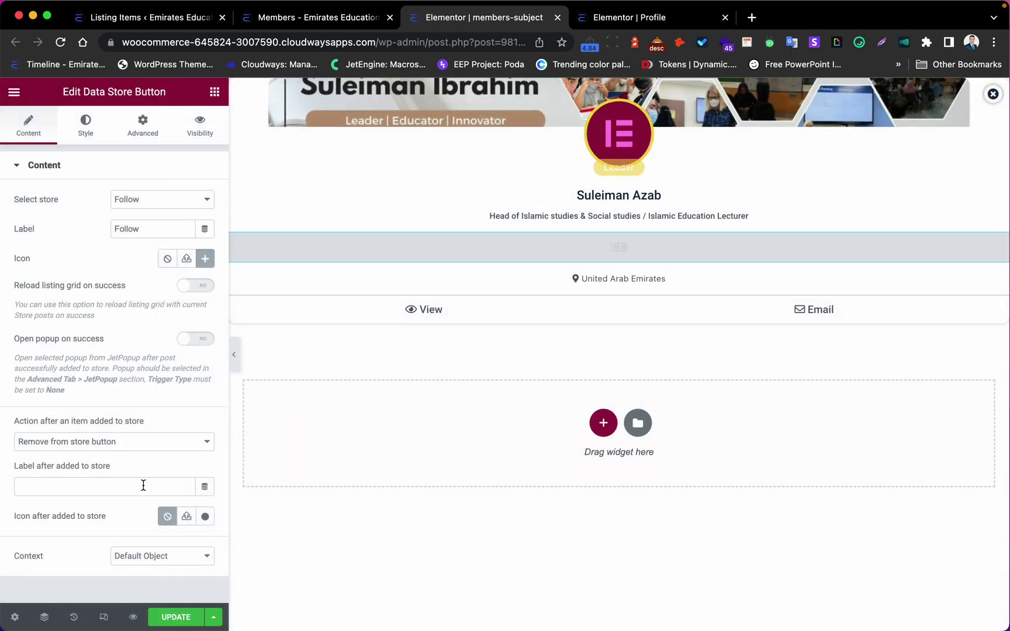
Keep Remove from store button as the action after adding, and set the icon after added to store to Check.
{"action": "left_click", "coordinate": [111, 447]}
{"action": "left_click", "coordinate": [105, 442]}
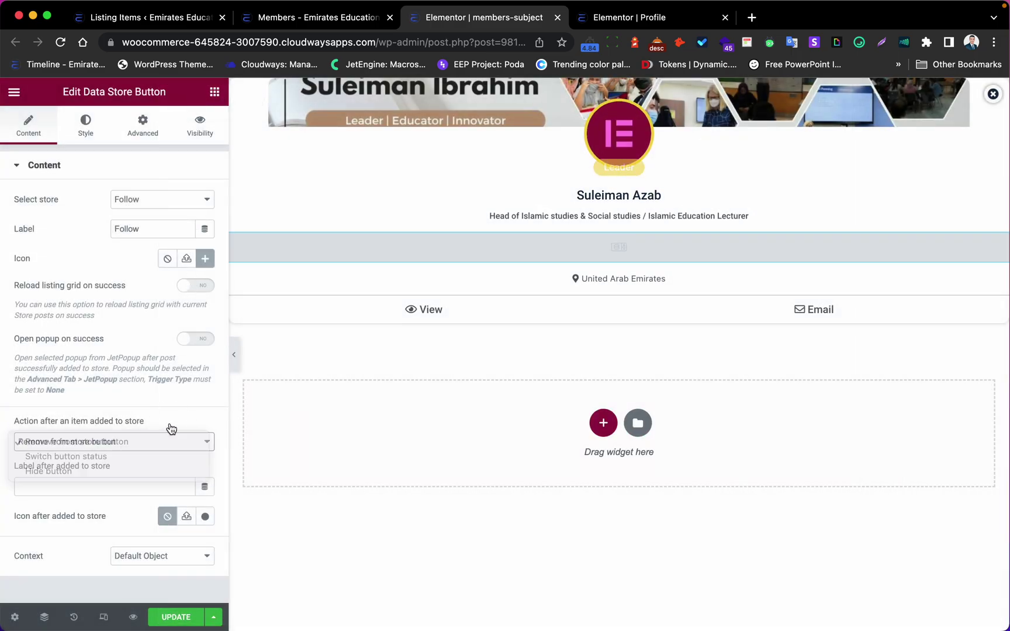
{"action": "left_click", "coordinate": [205, 516]}
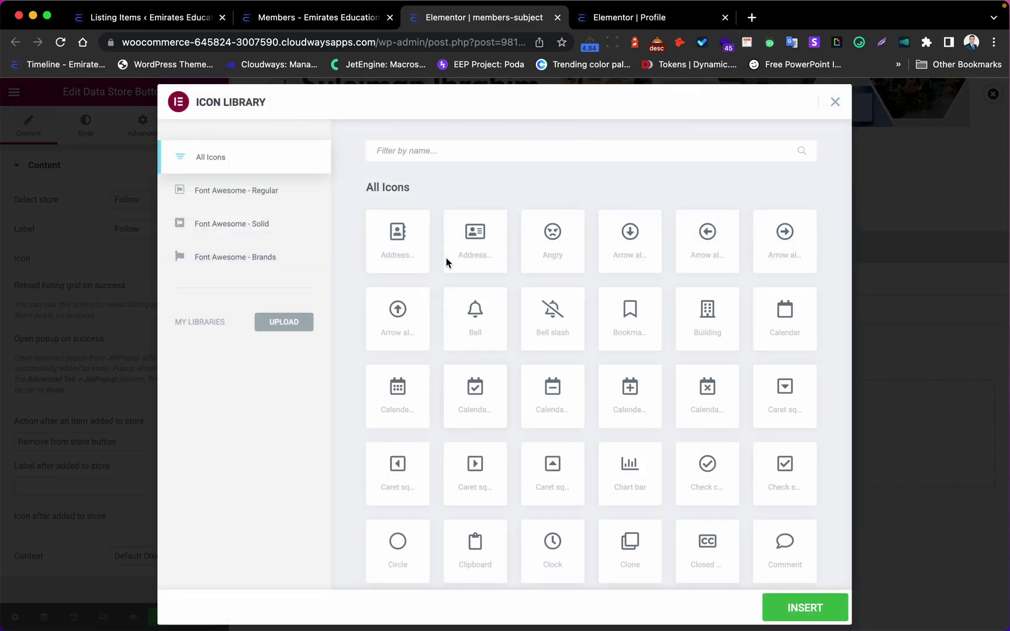
{"action": "left_click", "coordinate": [469, 145]}
{"action": "type", "text": "ch"}
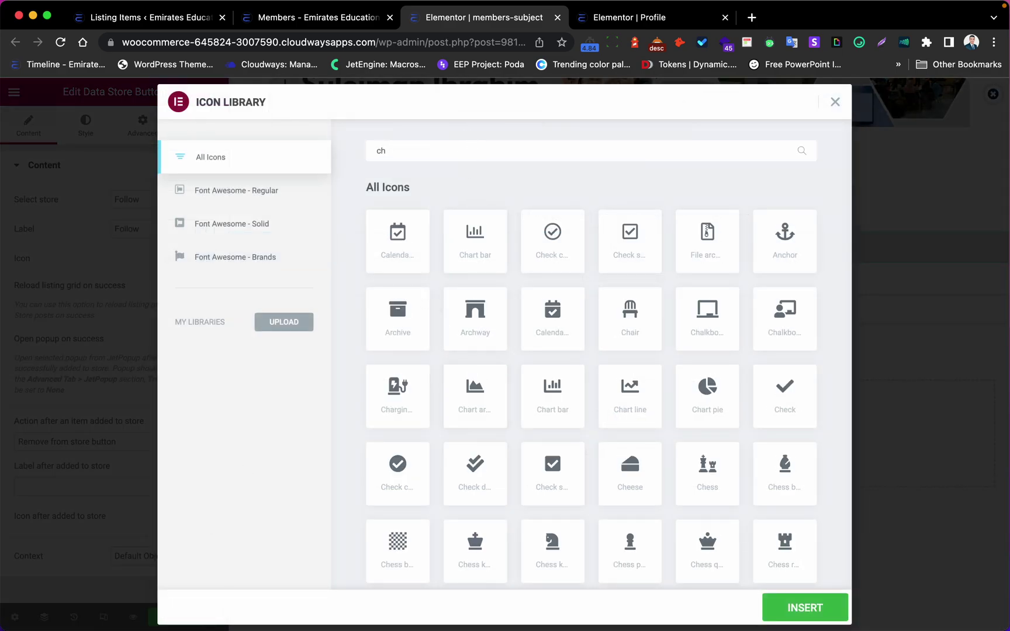
{"action": "key", "text": "BackSpace"}
{"action": "type", "text": "he"}
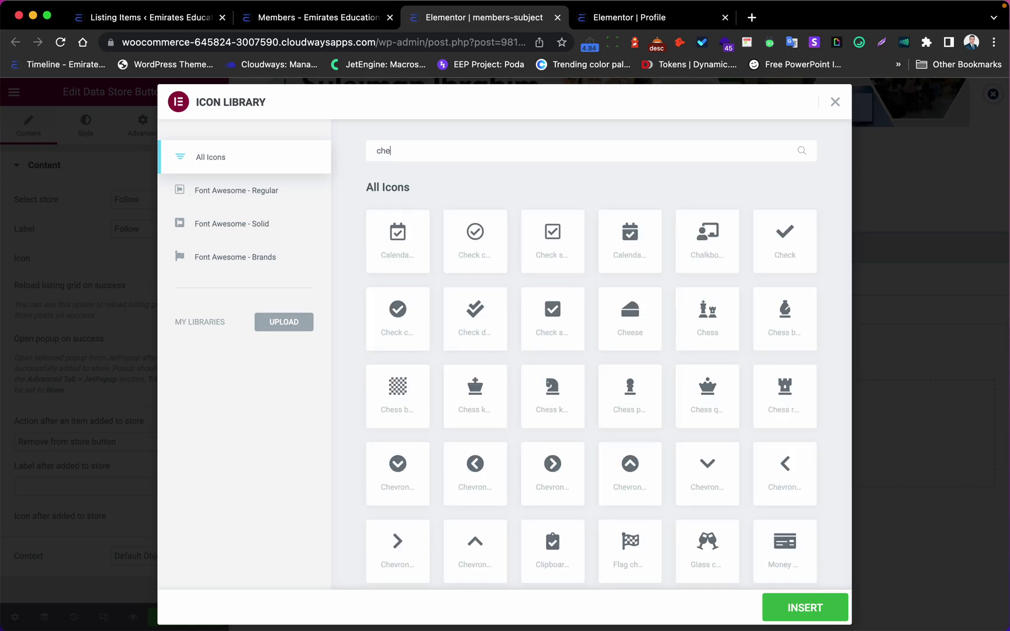
{"action": "left_click", "coordinate": [776, 241]}
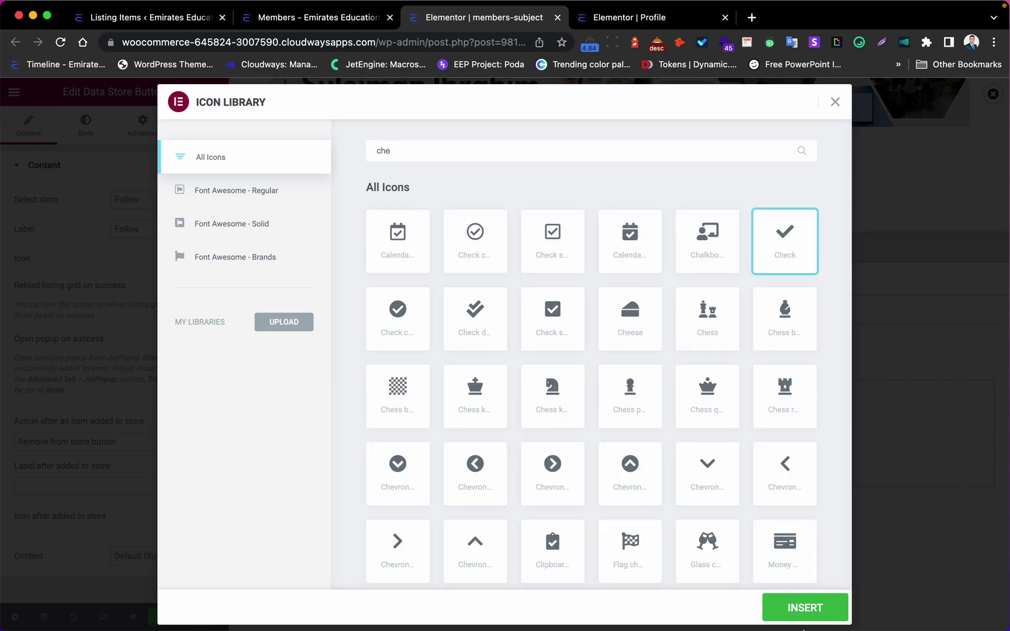
{"action": "left_click", "coordinate": [801, 608]}
Set the button's label after added to store to Following and center the button.
{"action": "left_click", "coordinate": [106, 488]}
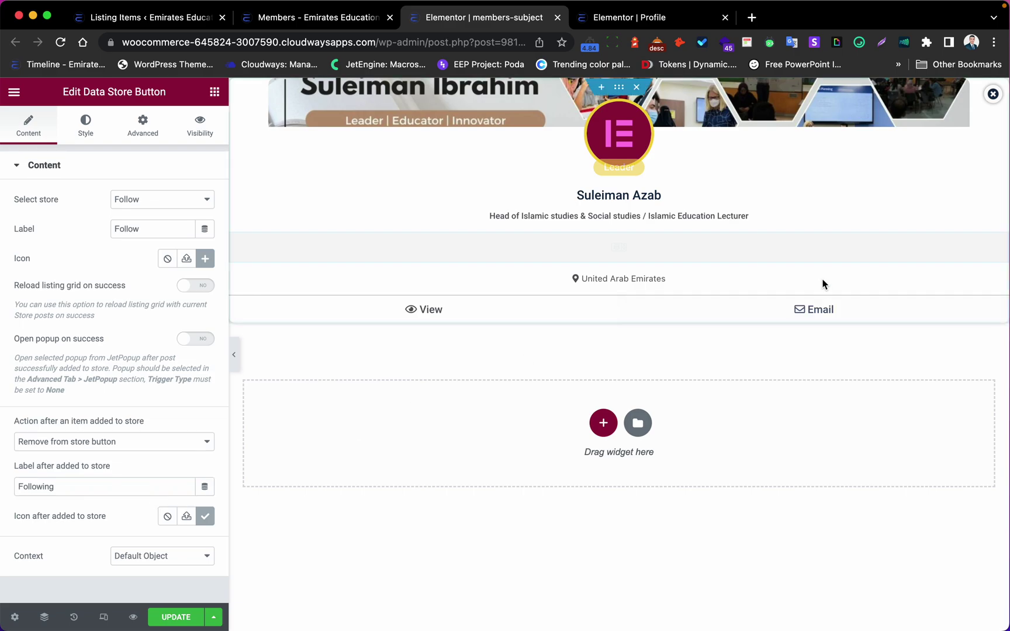
{"action": "left_click", "coordinate": [84, 124]}
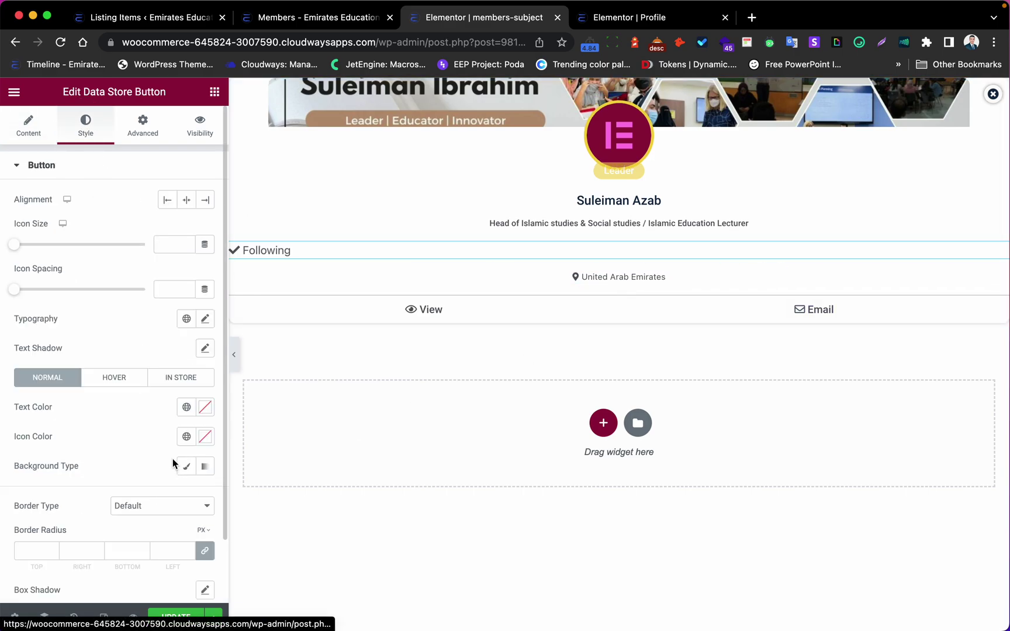
{"action": "left_click", "coordinate": [186, 200]}
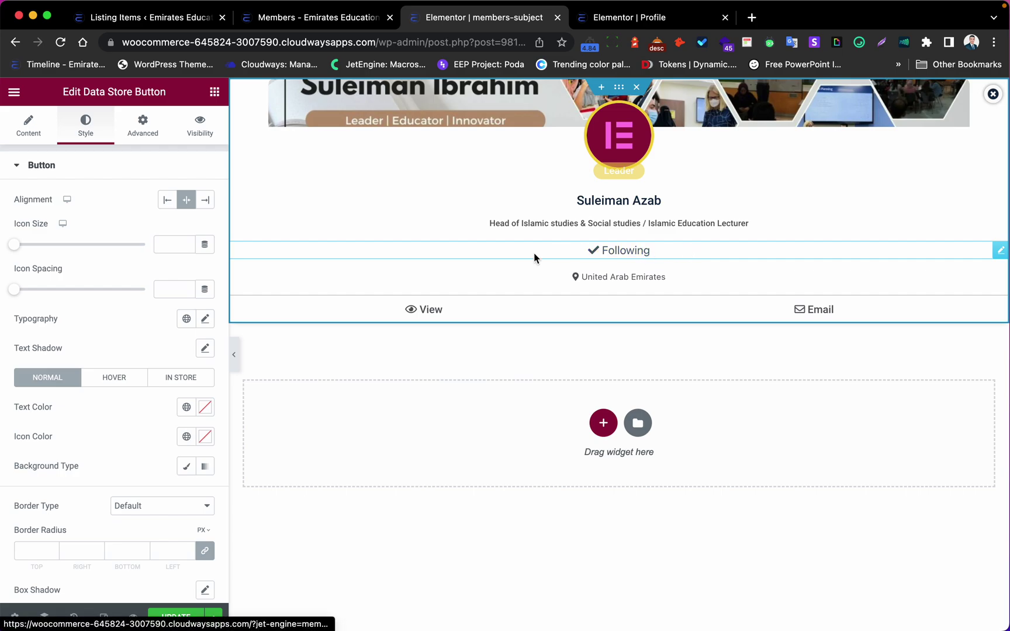
Add a Heading above the Following button with the dynamic title Data Stores: Post Count, using the Follow store.
{"action": "left_click", "coordinate": [214, 92]}
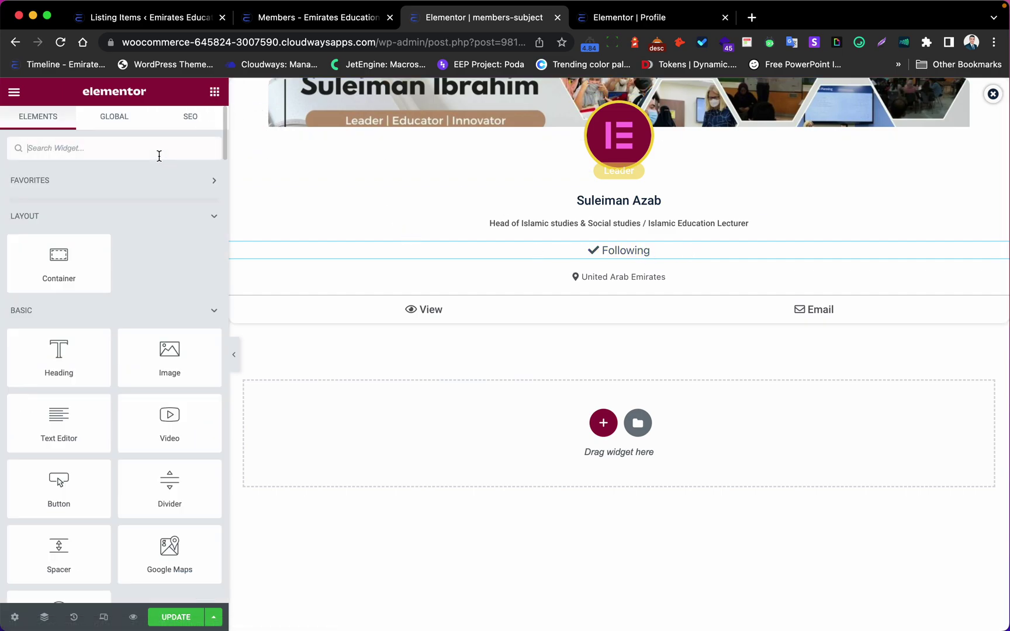
{"action": "left_click_drag", "start_coordinate": [58, 356], "coordinate": [636, 244]}
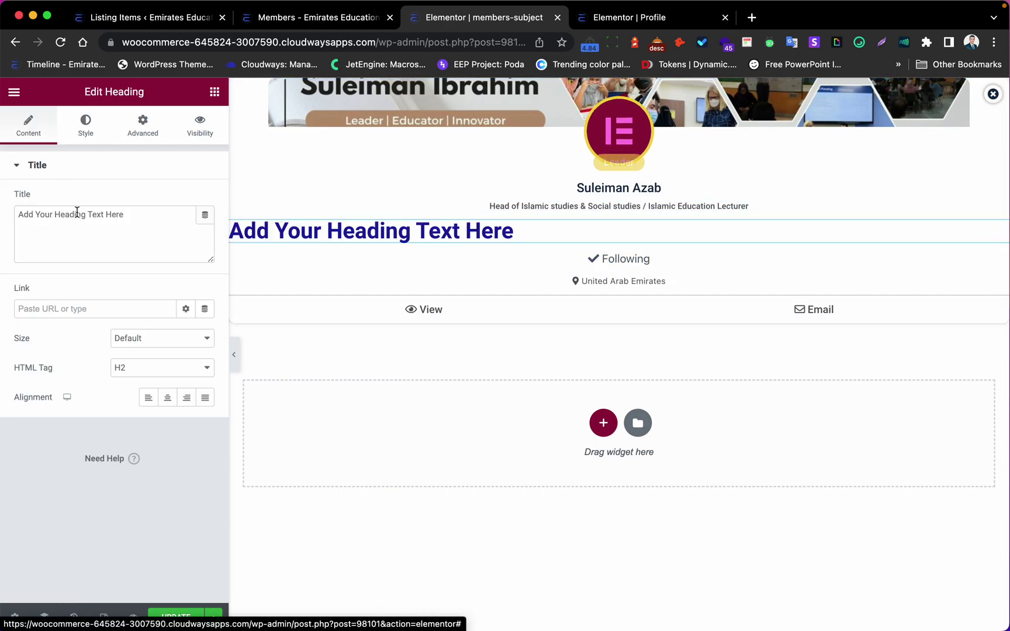
{"action": "left_click", "coordinate": [205, 216]}
{"action": "scroll", "coordinate": [108, 365], "scroll_direction": "down", "scroll_amount": 10}
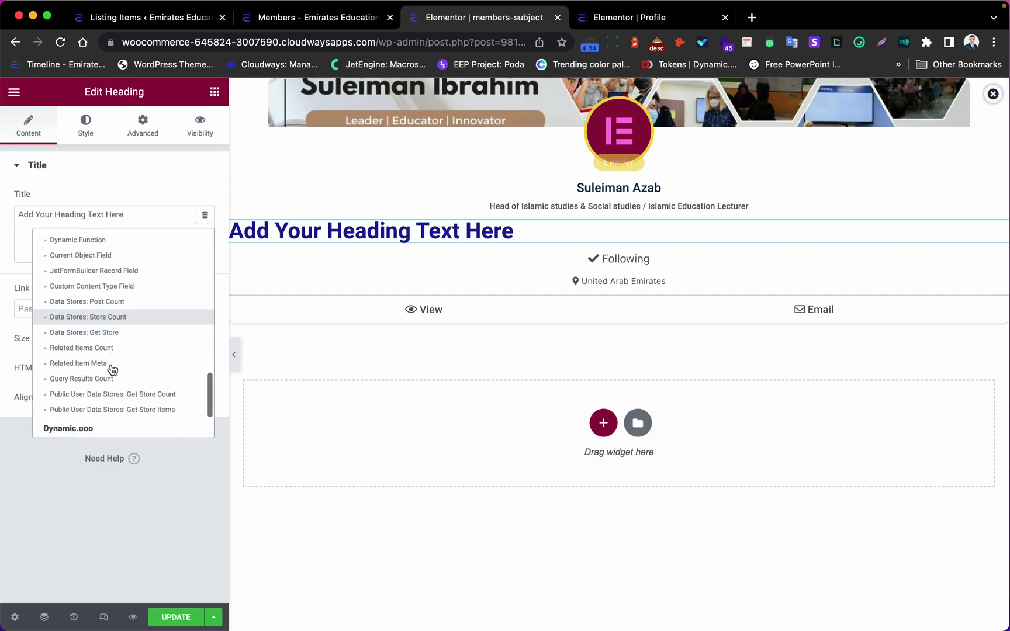
{"action": "scroll", "coordinate": [120, 295], "scroll_direction": "up", "scroll_amount": 1}
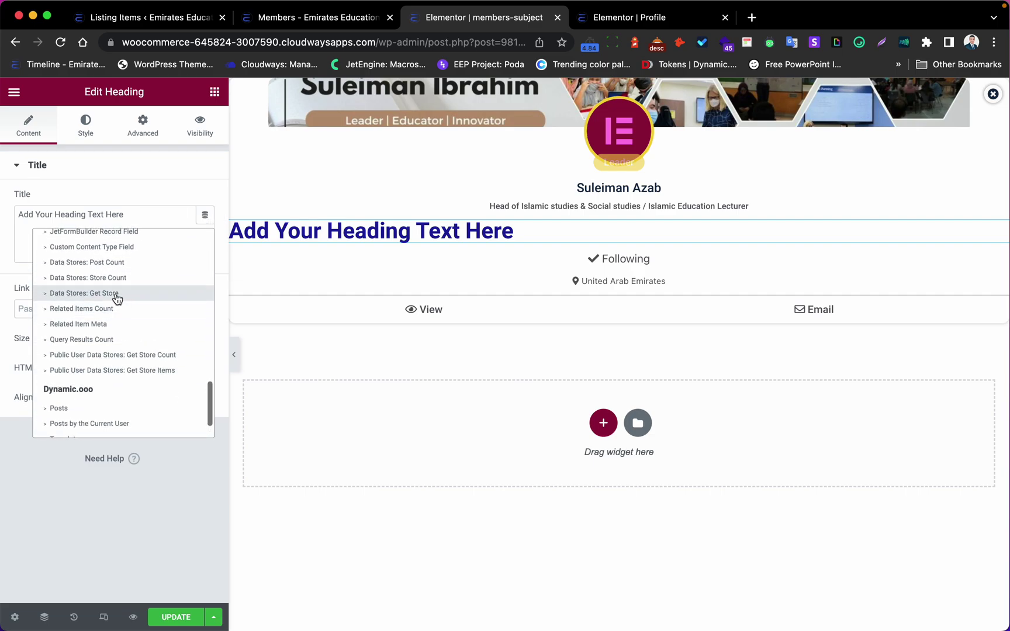
{"action": "left_click", "coordinate": [122, 263]}
{"action": "left_click", "coordinate": [146, 278]}
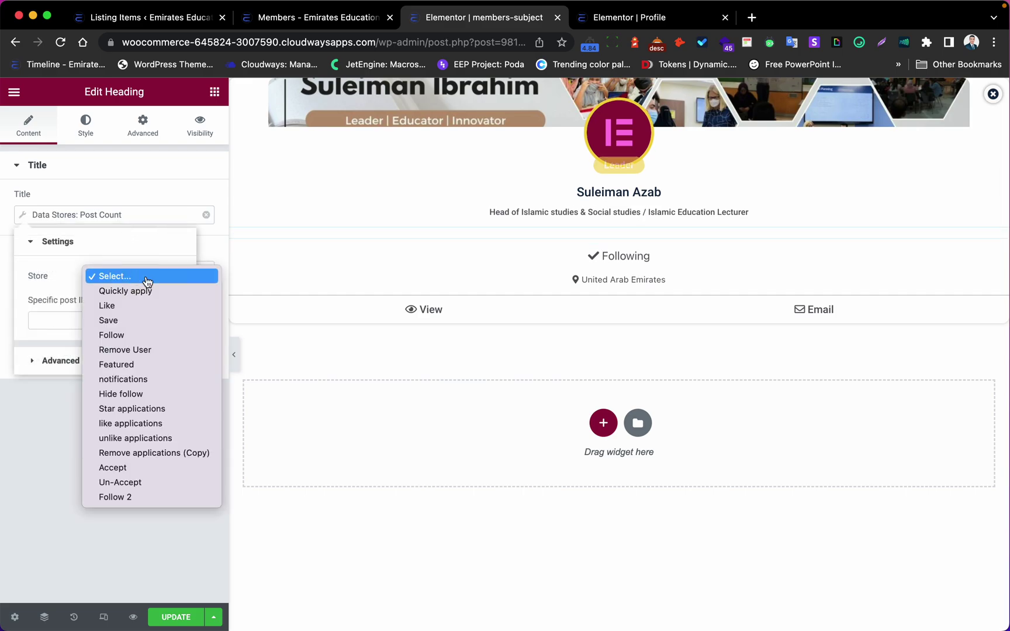
{"action": "left_click", "coordinate": [148, 341]}
Put the text "Followers:" before the heading's dynamic post count.
{"action": "left_click", "coordinate": [87, 363]}
{"action": "left_click", "coordinate": [122, 311]}
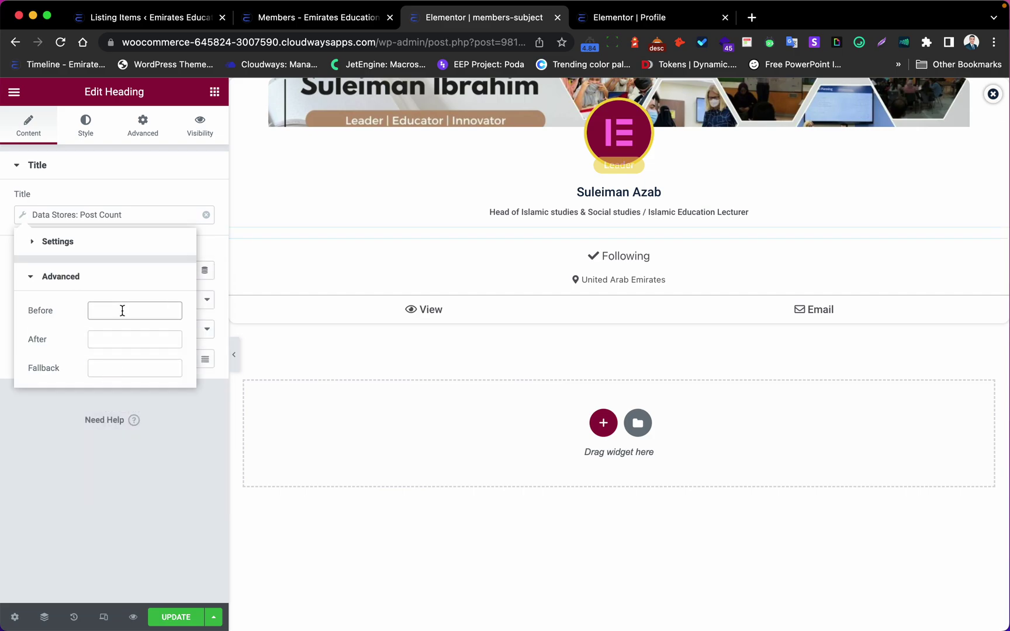
{"action": "type", "text": "F"}
{"action": "key", "text": "BackSpace"}
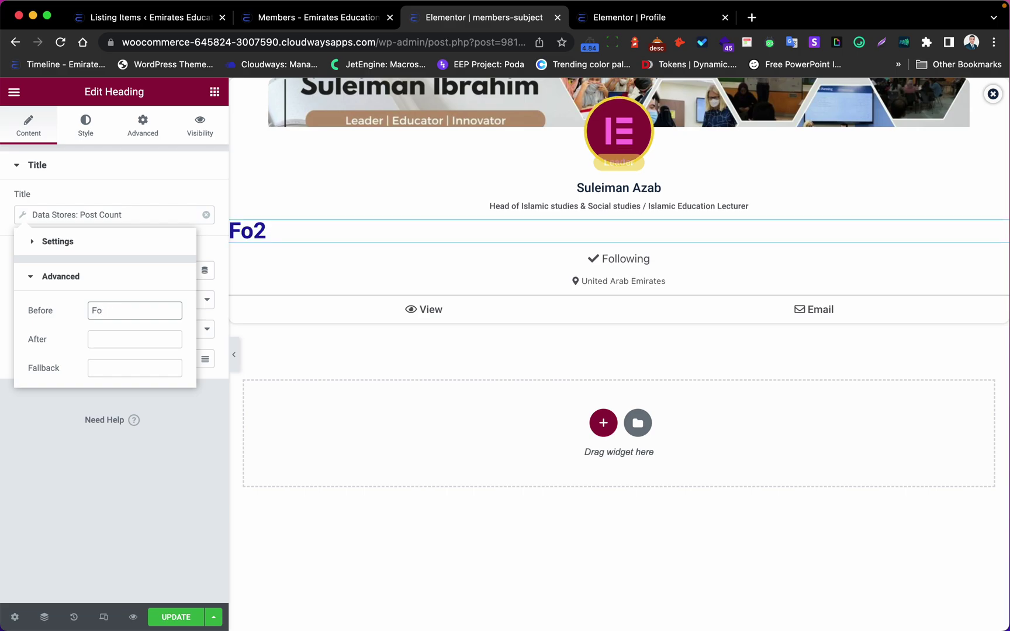
{"action": "type", "text": "llowe"}
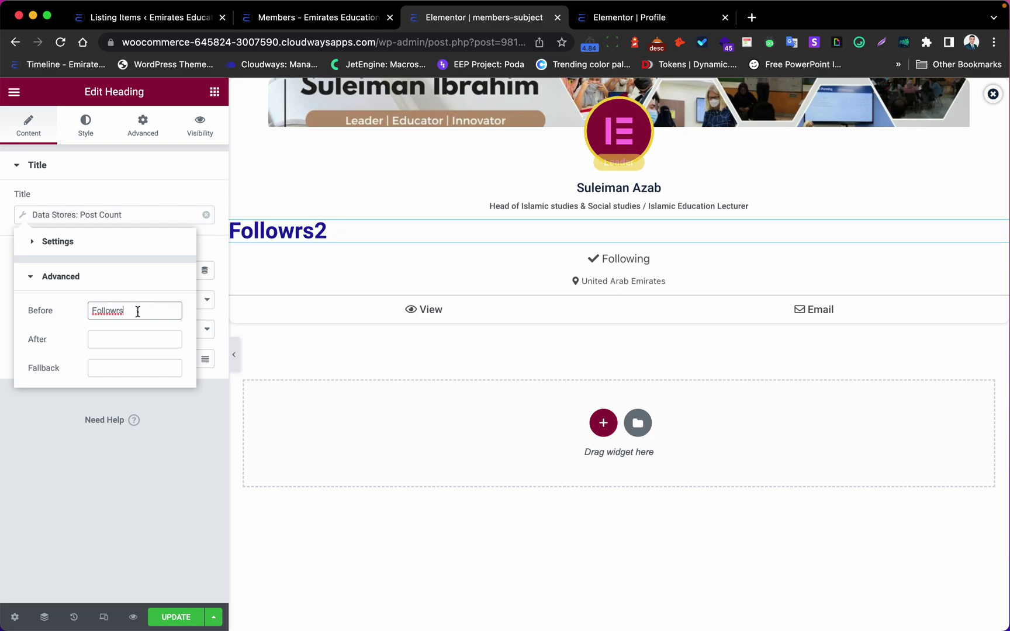
{"action": "key", "text": "BackSpace"}
{"action": "key", "text": "BackSpace"}
{"action": "type", "text": "e"}
{"action": "type", "text": "rs"}
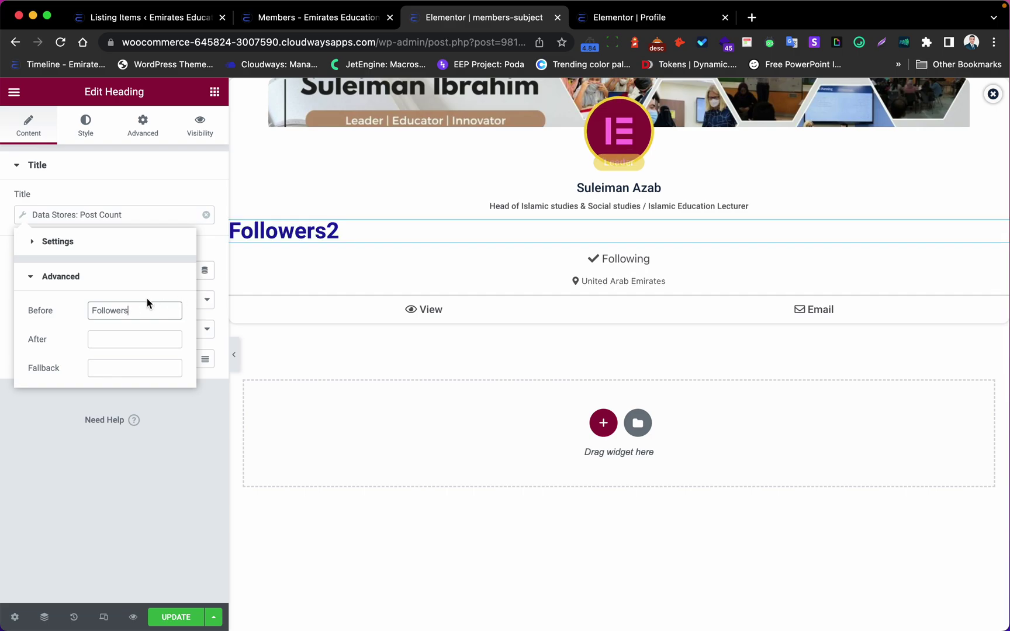
{"action": "type", "text": ":"}
{"action": "left_click", "coordinate": [121, 202]}
Set the followers heading's font size to 12 px and center it.
{"action": "left_click", "coordinate": [86, 130]}
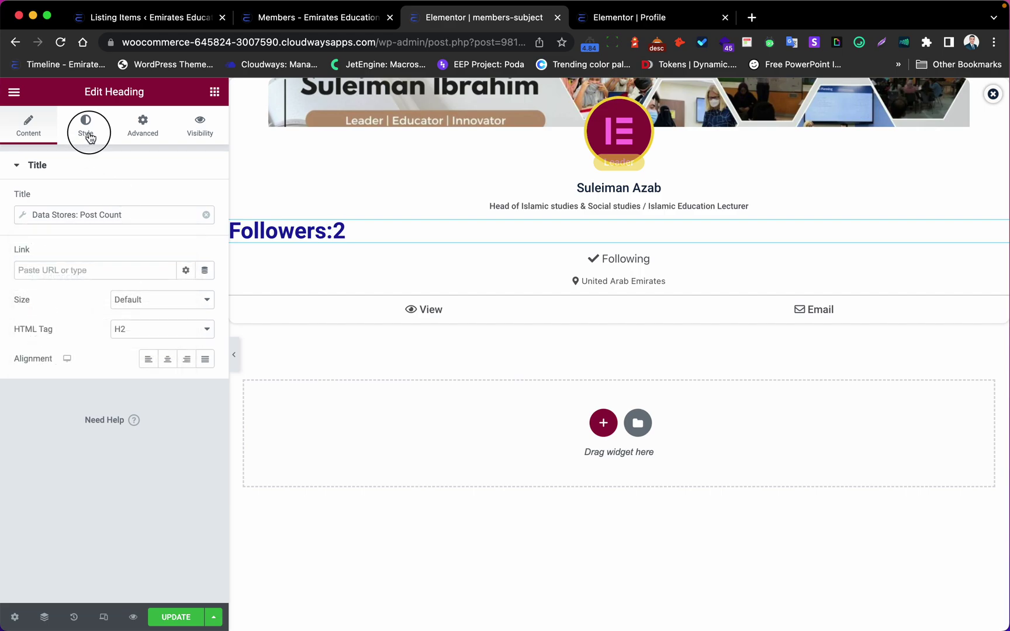
{"action": "left_click", "coordinate": [186, 200]}
{"action": "left_click", "coordinate": [153, 172]}
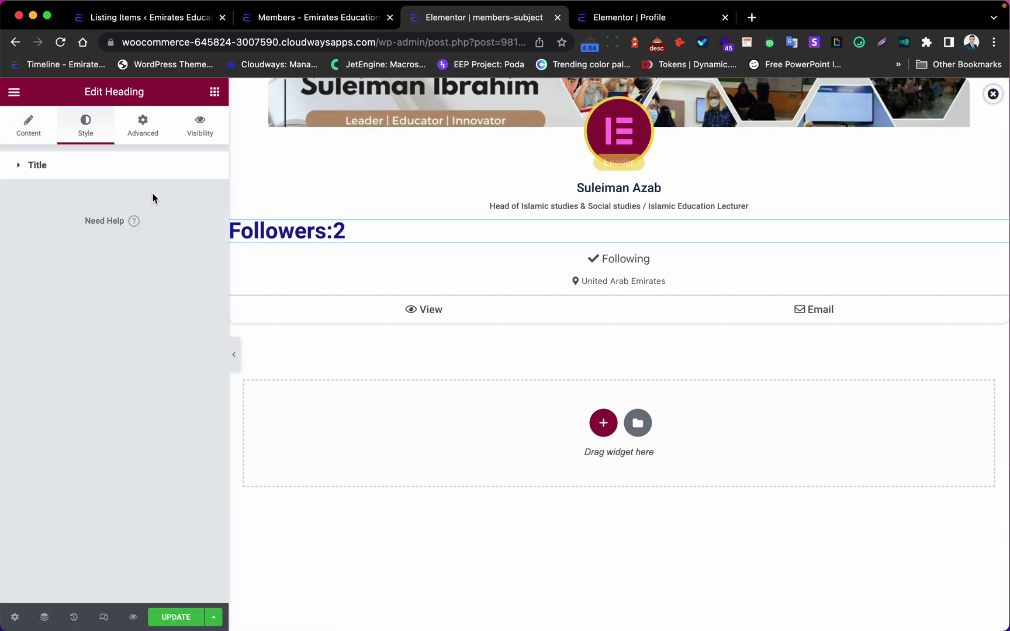
{"action": "left_click", "coordinate": [100, 160]}
{"action": "left_click", "coordinate": [205, 229]}
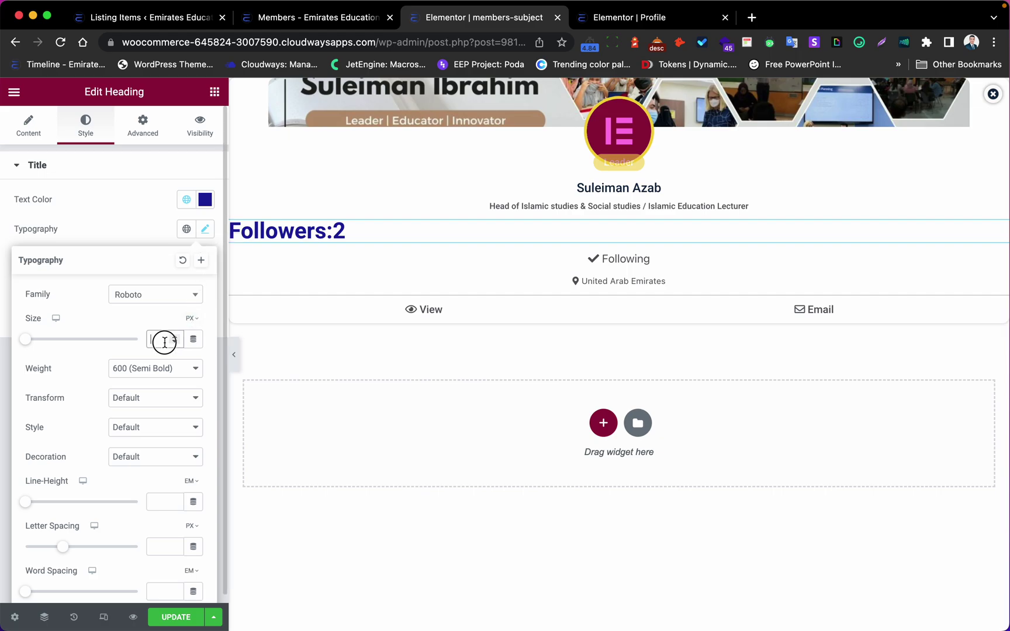
{"action": "type", "text": "12"}
{"action": "left_click", "coordinate": [114, 213]}
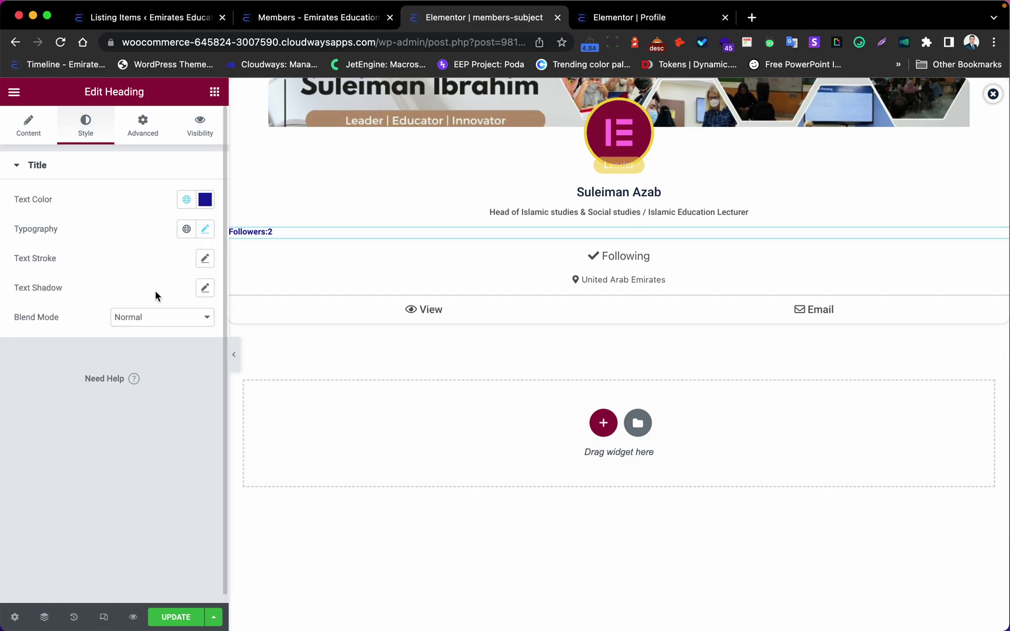
{"action": "left_click", "coordinate": [28, 126]}
{"action": "left_click", "coordinate": [167, 360]}
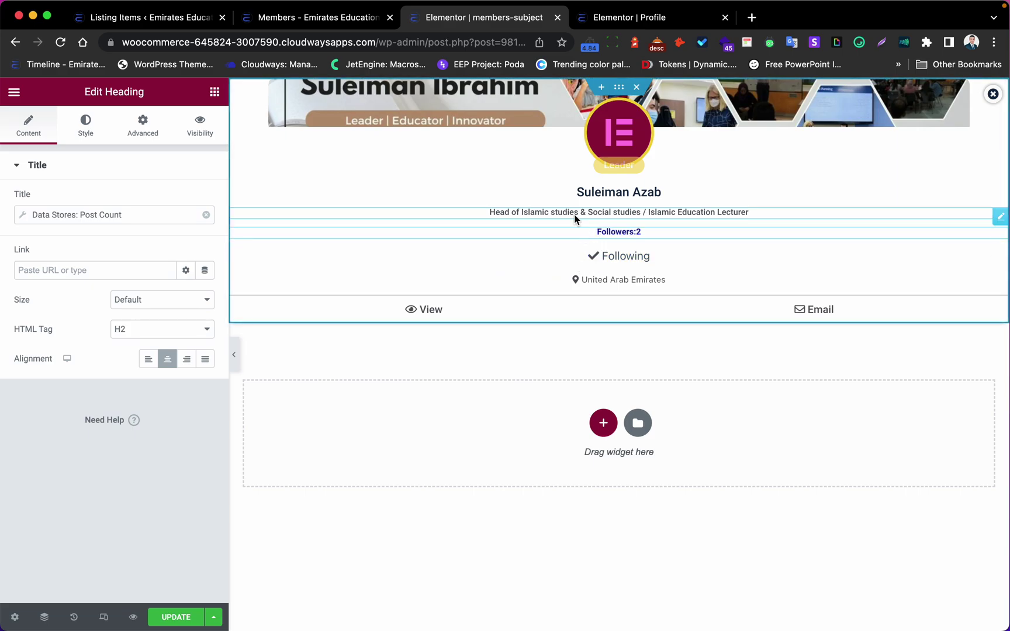
Save the listing template and follow the first three members in the Members page grid.
{"action": "left_click", "coordinate": [176, 617]}
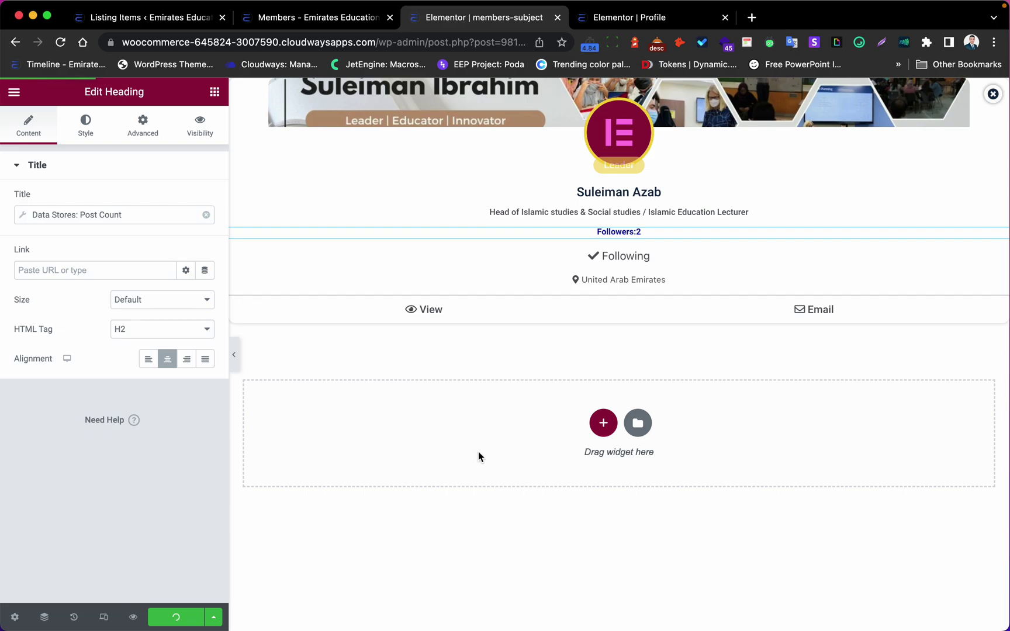
{"action": "left_click", "coordinate": [304, 19]}
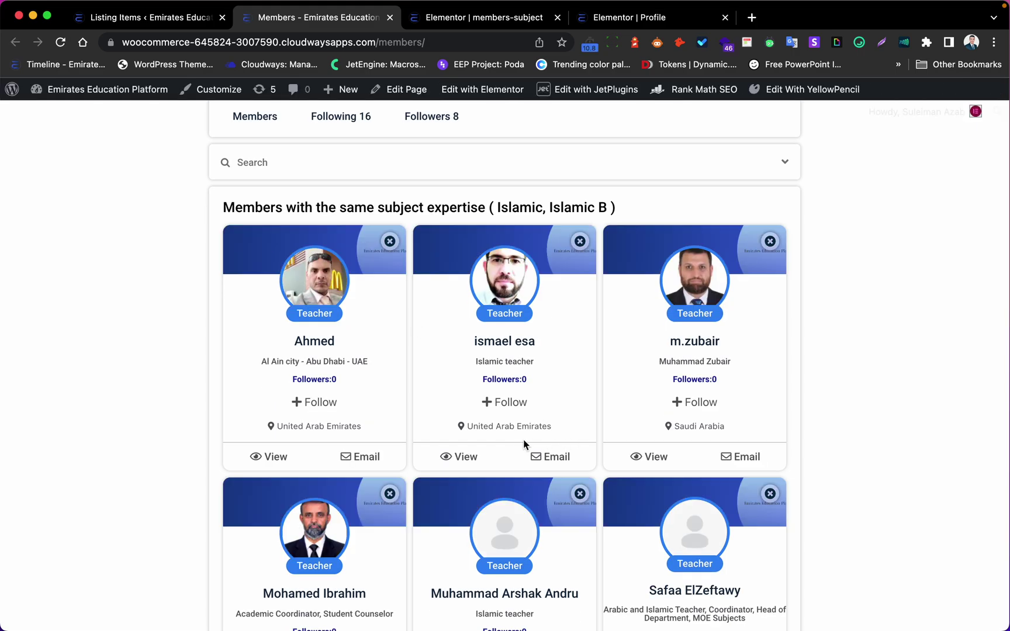
{"action": "left_click", "coordinate": [508, 409]}
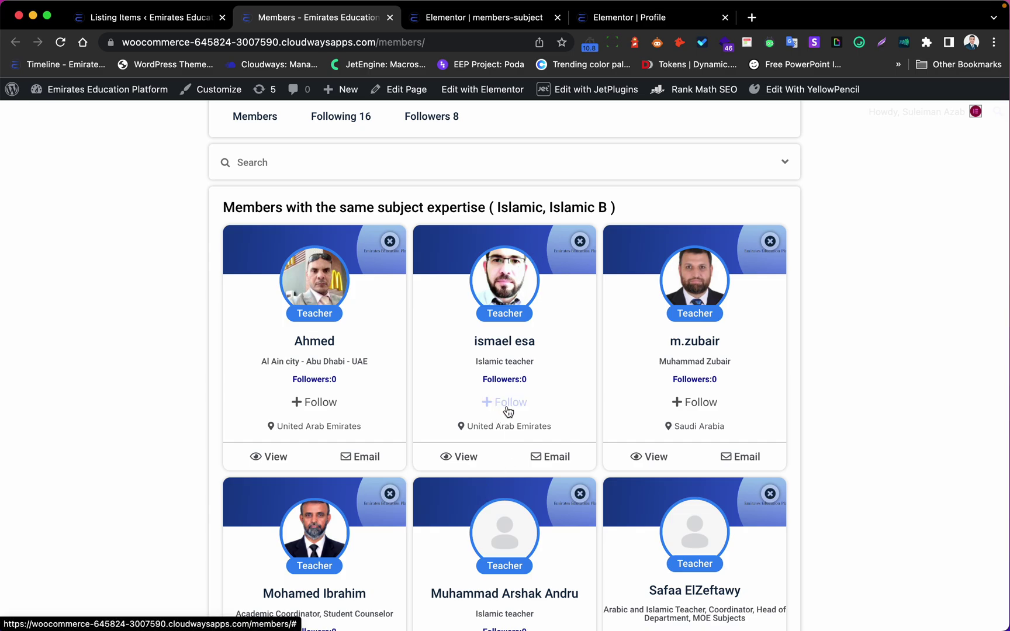
{"action": "double_click", "coordinate": [523, 379]}
{"action": "left_click", "coordinate": [327, 407]}
{"action": "left_click", "coordinate": [342, 381]}
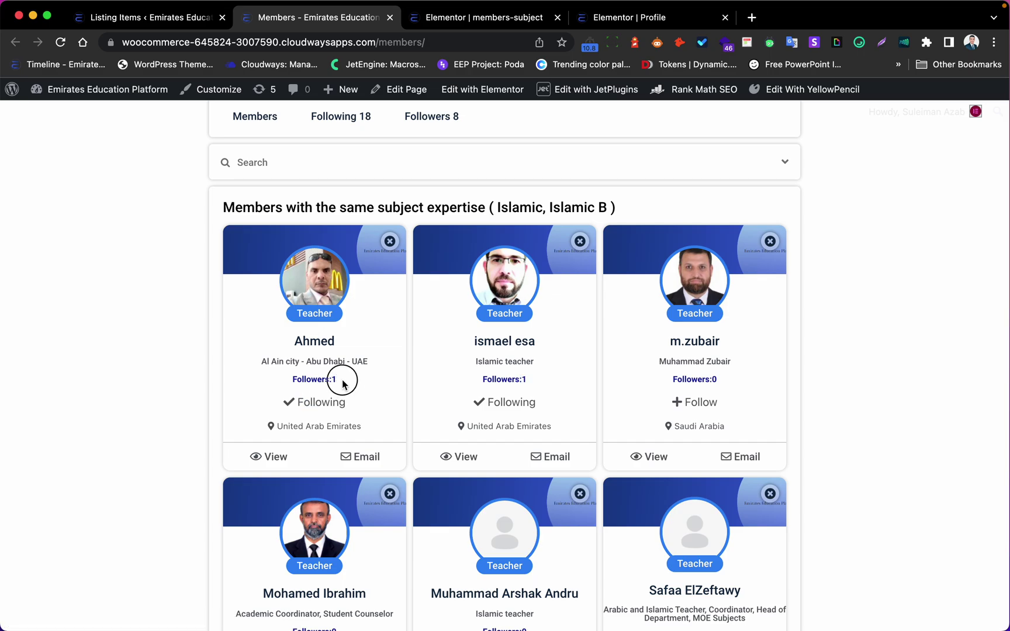
{"action": "left_click", "coordinate": [682, 411]}
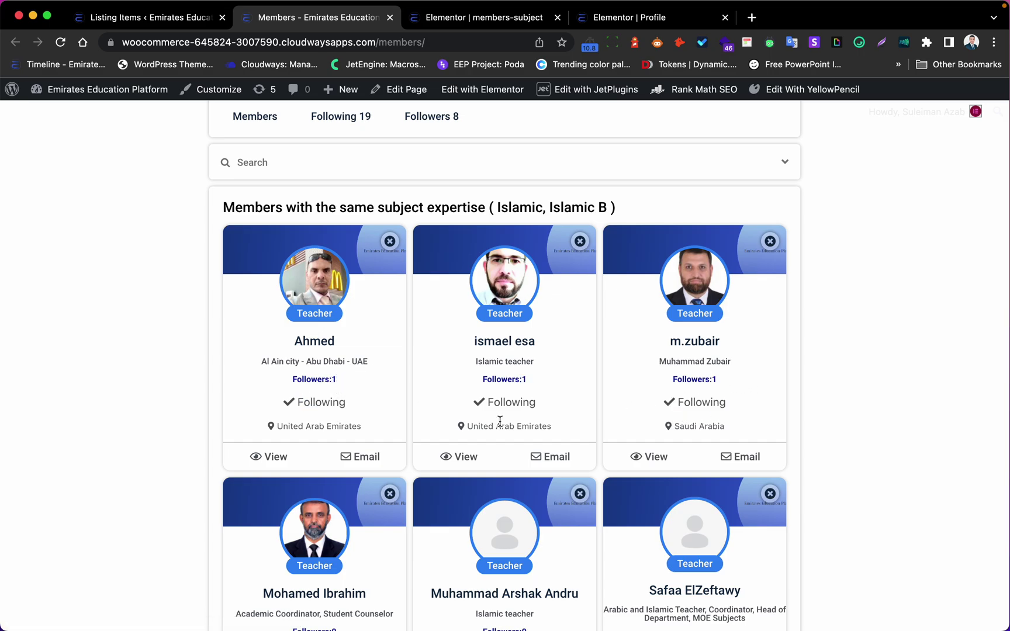
Open the profile of the second member in the Members grid in a new tab.
{"action": "right_click", "coordinate": [463, 463]}
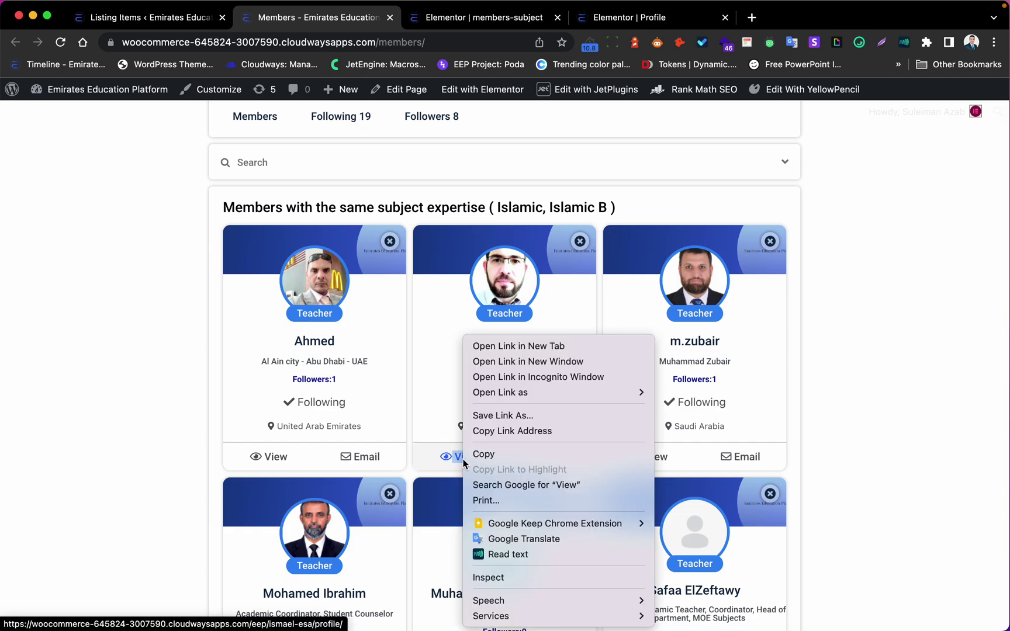
{"action": "left_click", "coordinate": [496, 344]}
{"action": "left_click", "coordinate": [435, 26]}
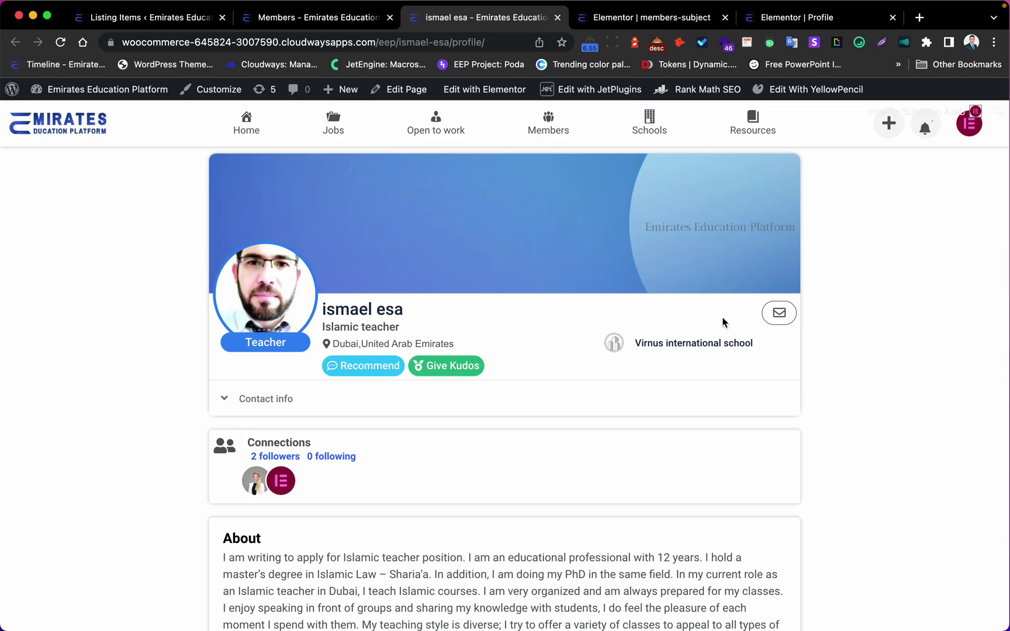
Add a Data Store Button to the Profile template, between the email button and the school name.
{"action": "left_click", "coordinate": [660, 18]}
{"action": "left_click", "coordinate": [765, 25]}
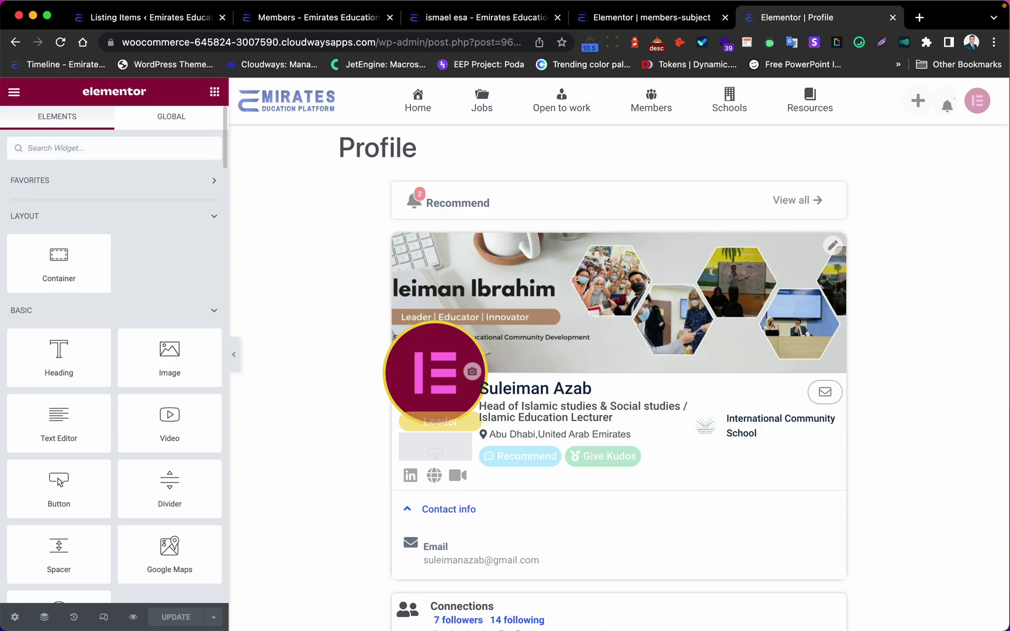
{"action": "type", "text": "data"}
{"action": "left_click_drag", "start_coordinate": [59, 198], "coordinate": [771, 422]}
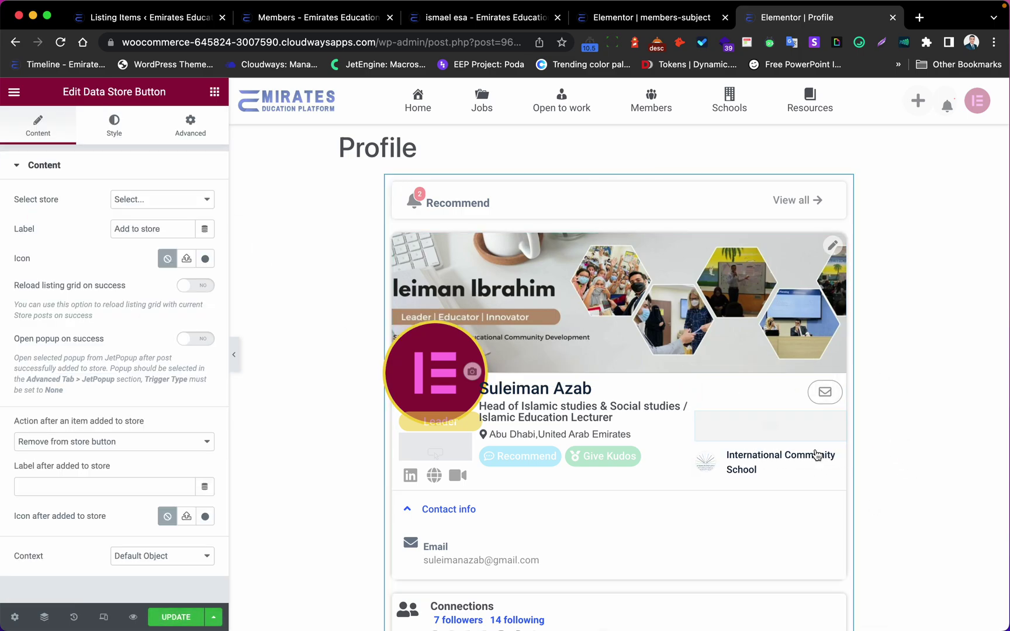
Assign the Follow store to the profile's data store button and set its label to Follow.
{"action": "left_click", "coordinate": [170, 200]}
{"action": "left_click", "coordinate": [150, 252]}
{"action": "left_click", "coordinate": [162, 199]}
{"action": "left_click", "coordinate": [140, 214]}
{"action": "double_click", "coordinate": [142, 235]}
{"action": "key", "text": "super+a"}
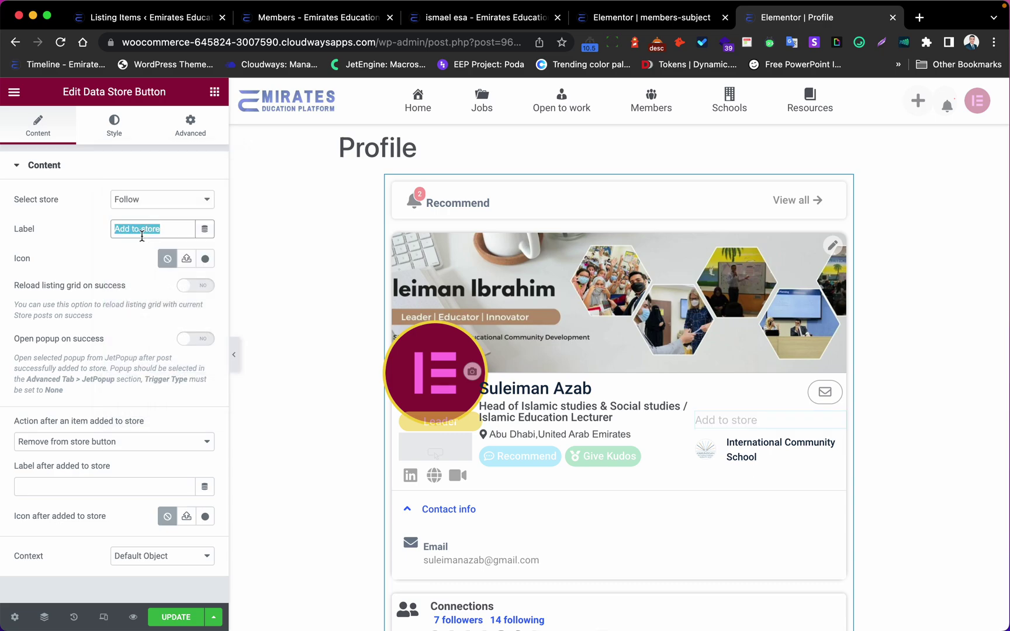
{"action": "type", "text": "Follow"}
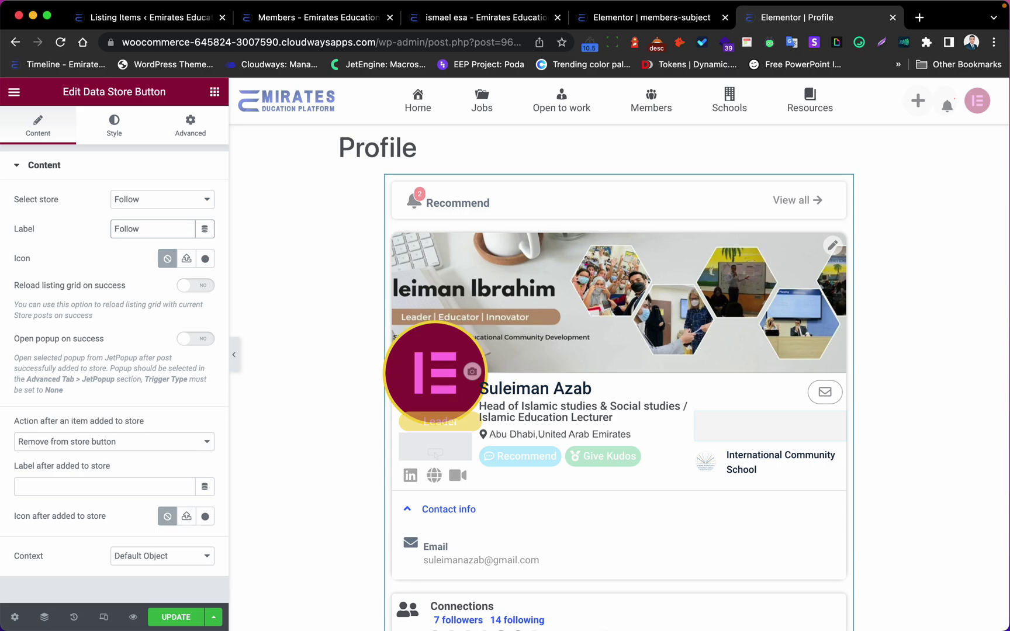
Give the Follow button the Plus icon from the icon library.
{"action": "left_click", "coordinate": [186, 258]}
{"action": "type", "text": "plus"}
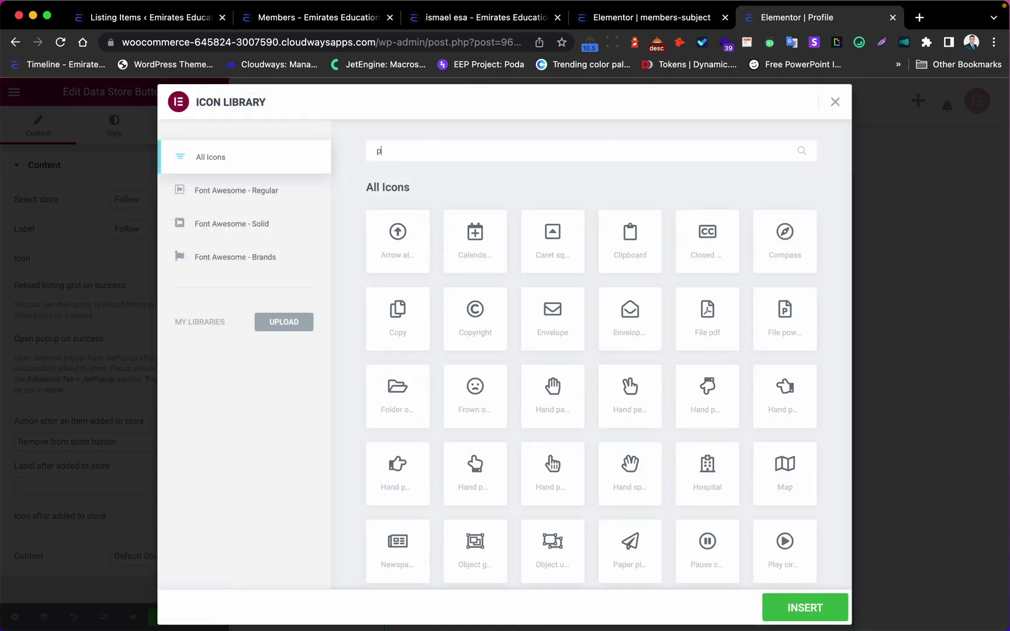
{"action": "left_click", "coordinate": [785, 243]}
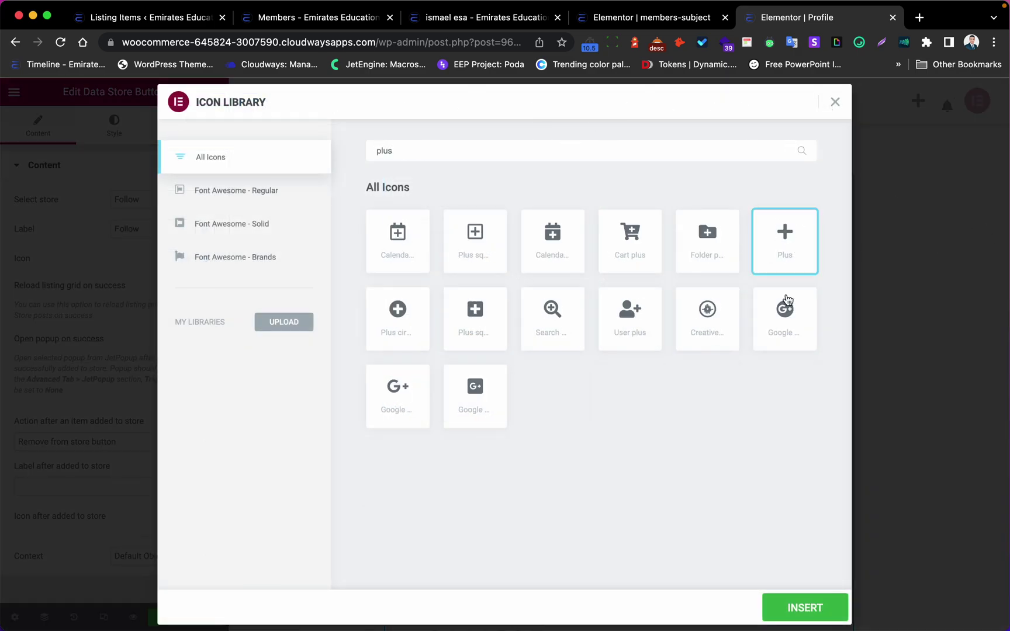
{"action": "left_click", "coordinate": [804, 608]}
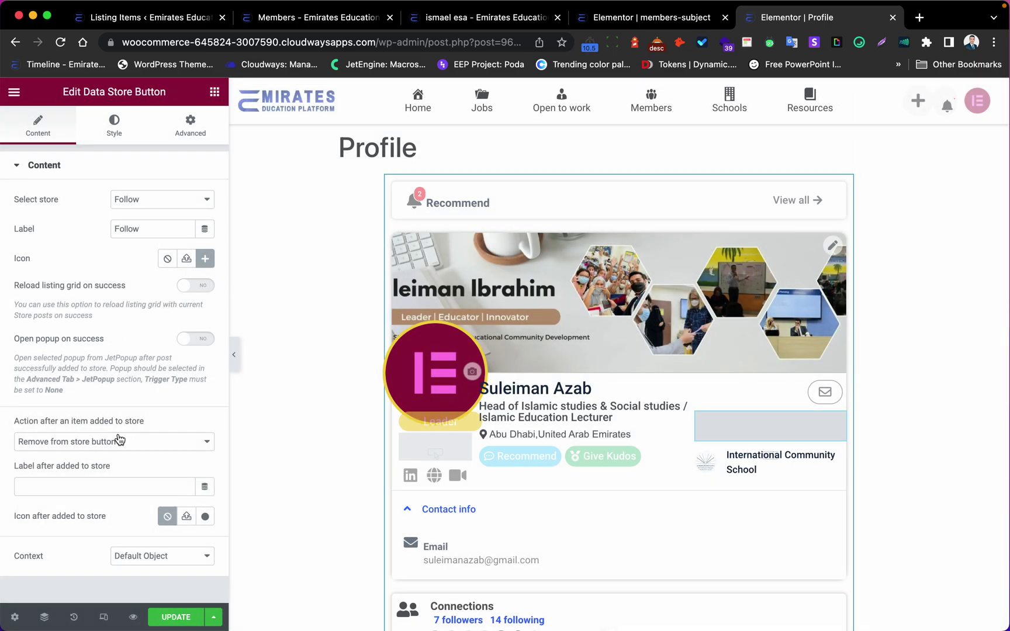
Set the button's label after added to store to Following, with the Check icon.
{"action": "left_click", "coordinate": [83, 492]}
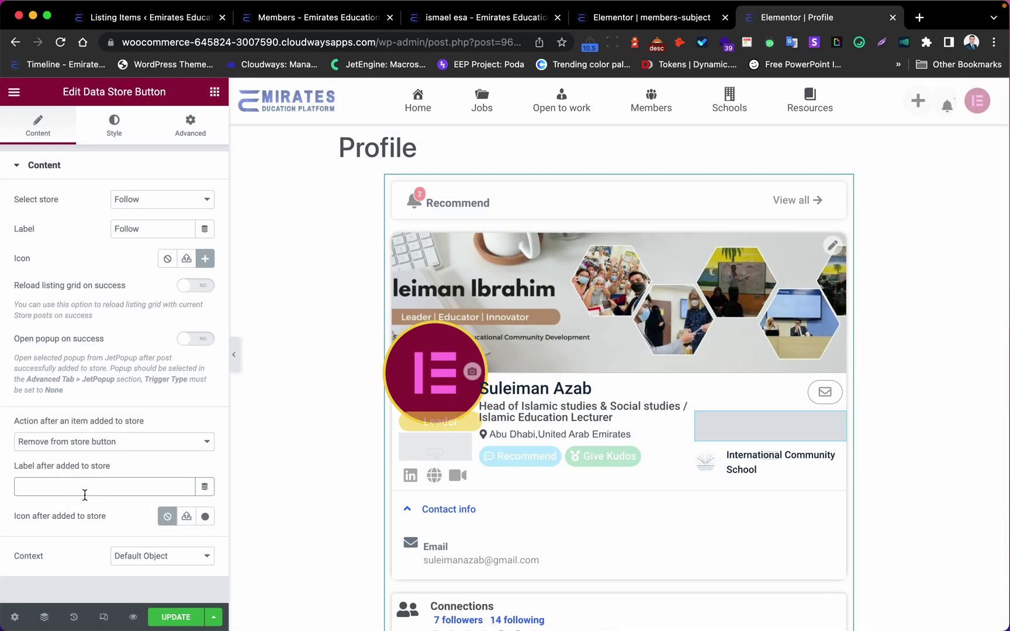
{"action": "type", "text": "Fpo"}
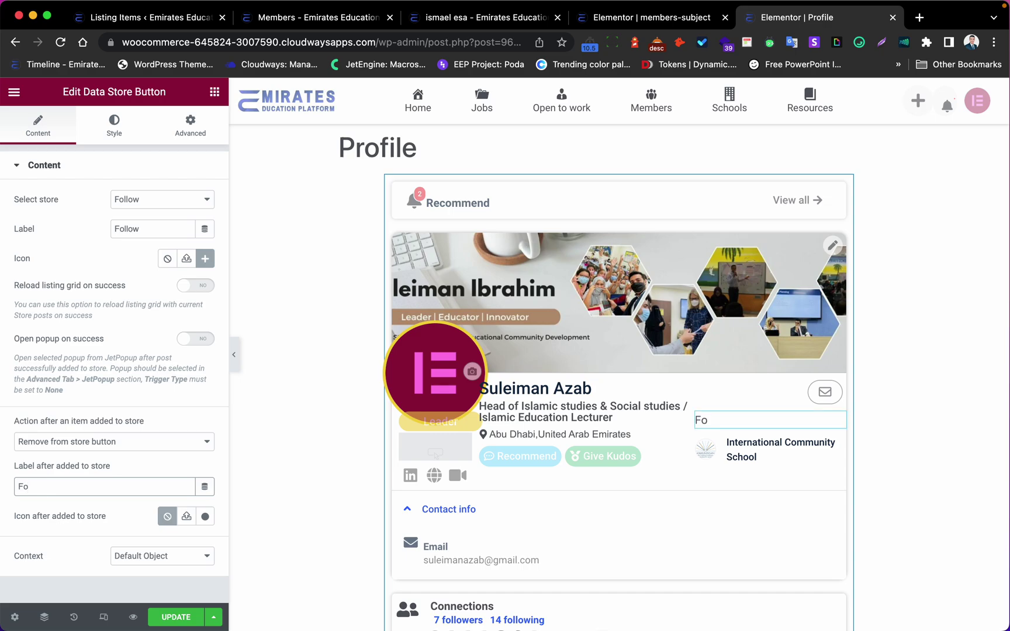
{"action": "type", "text": "llowing"}
{"action": "left_click", "coordinate": [205, 516]}
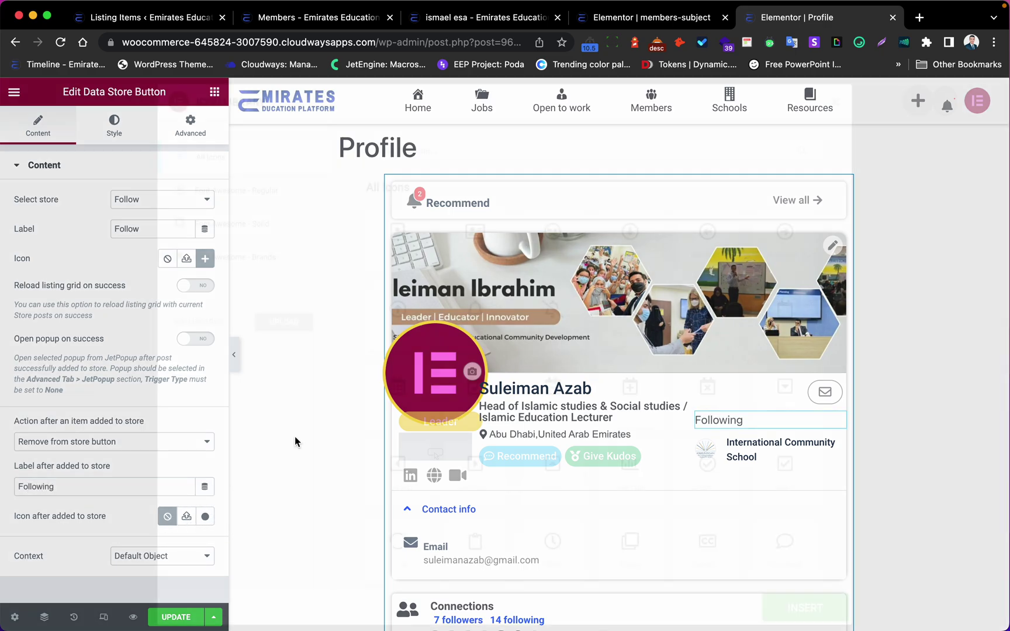
{"action": "type", "text": "ch"}
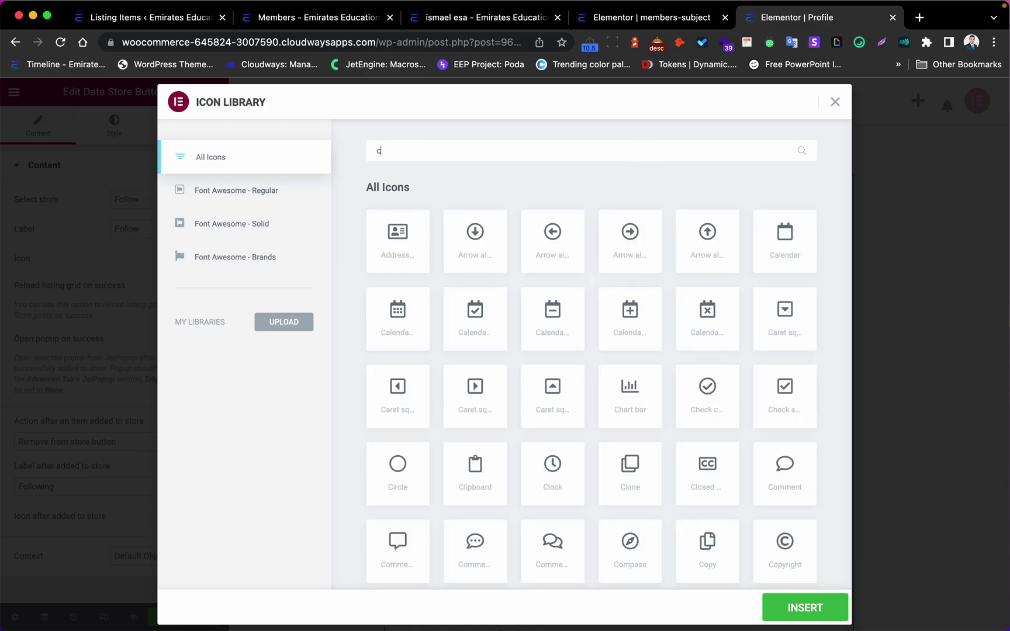
{"action": "left_click", "coordinate": [792, 395]}
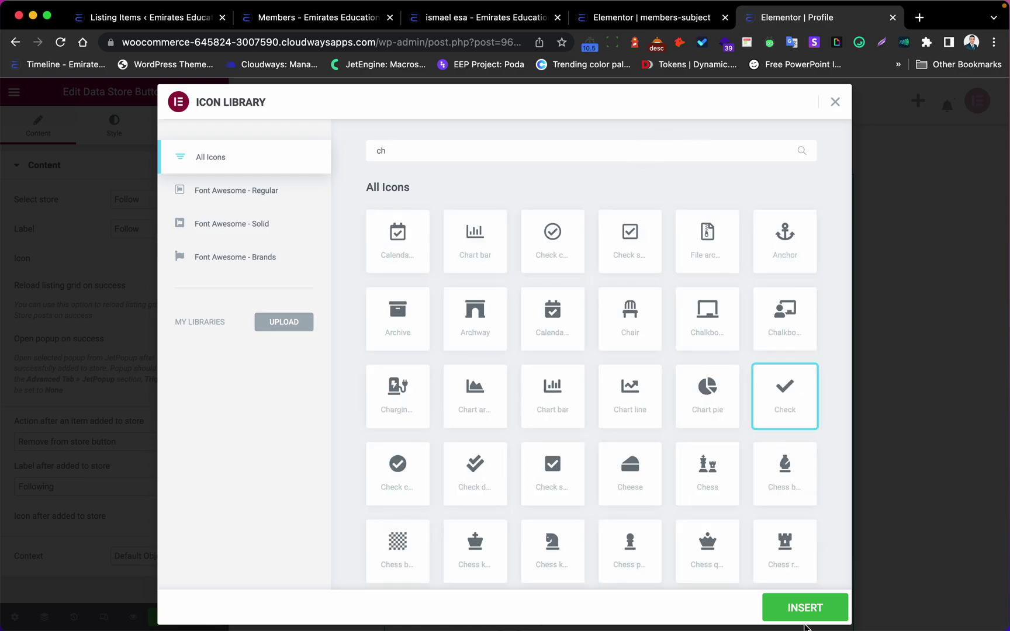
{"action": "left_click", "coordinate": [810, 608]}
Save the Profile template and reload the opened member's profile page to check the button.
{"action": "left_click", "coordinate": [203, 617]}
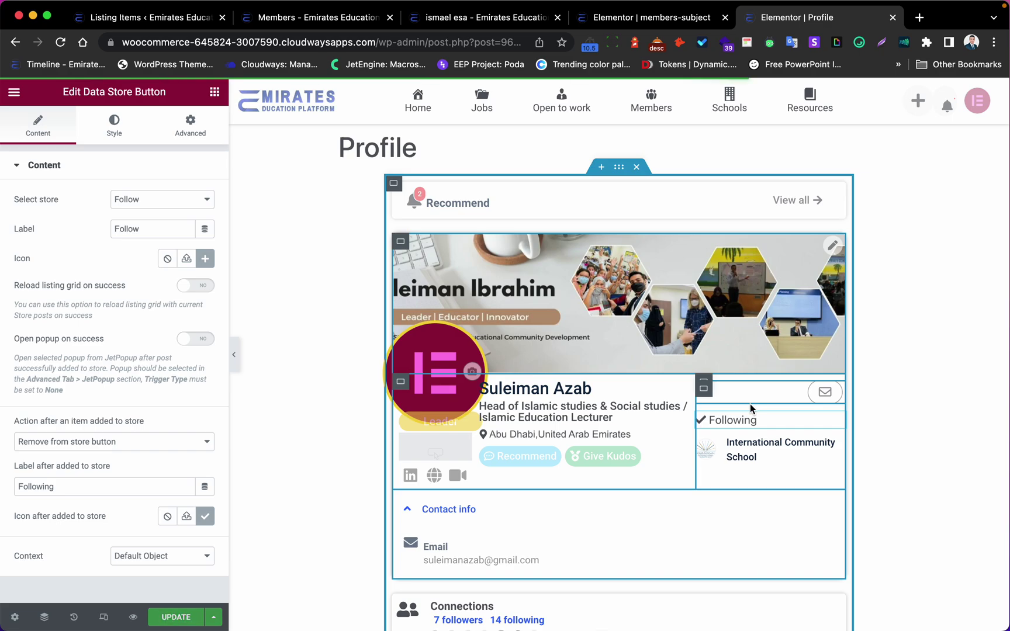
{"action": "left_click", "coordinate": [490, 17]}
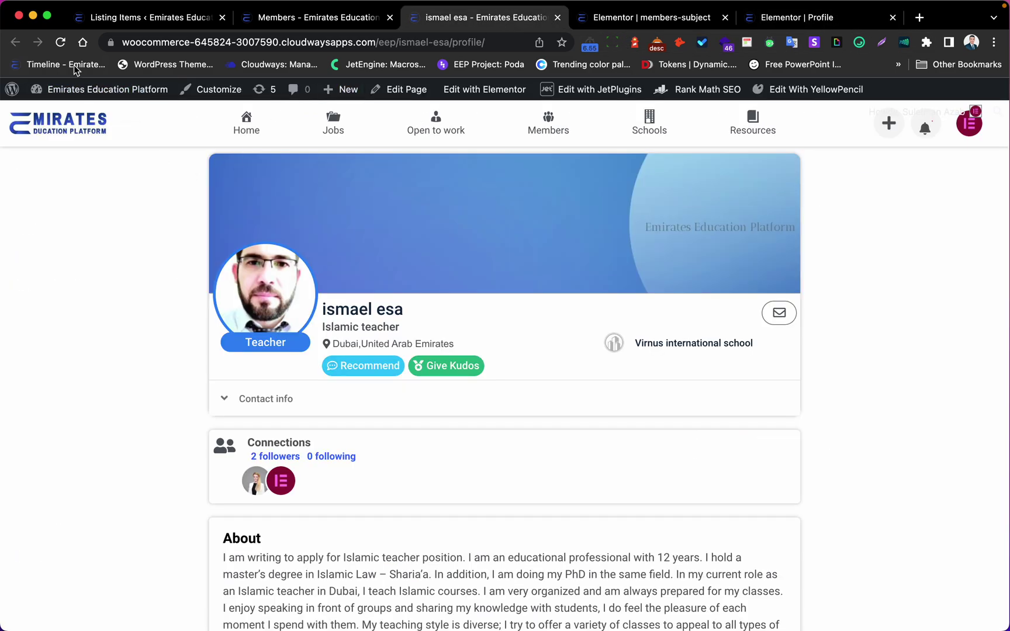
{"action": "left_click", "coordinate": [60, 42]}
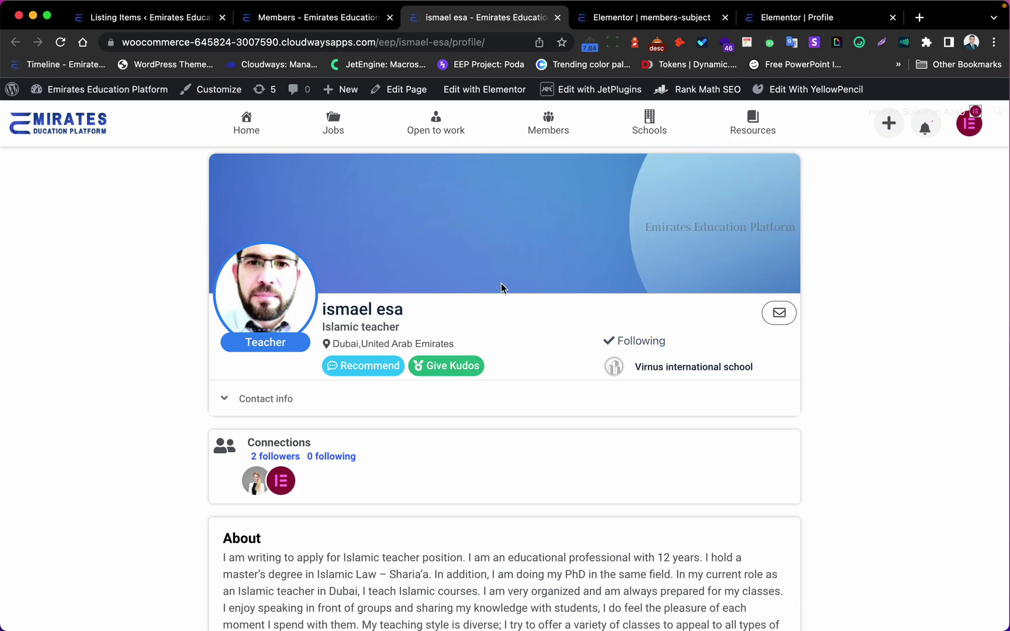
Open the first member's profile from the Members page in a new tab to check its follow button.
{"action": "left_click", "coordinate": [302, 19]}
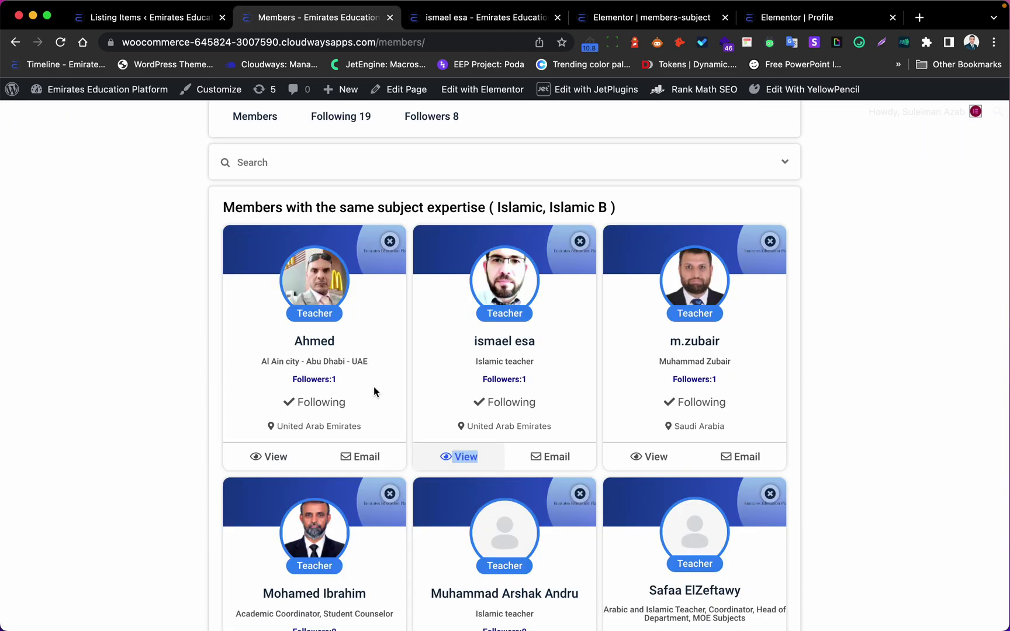
{"action": "left_click", "coordinate": [308, 419]}
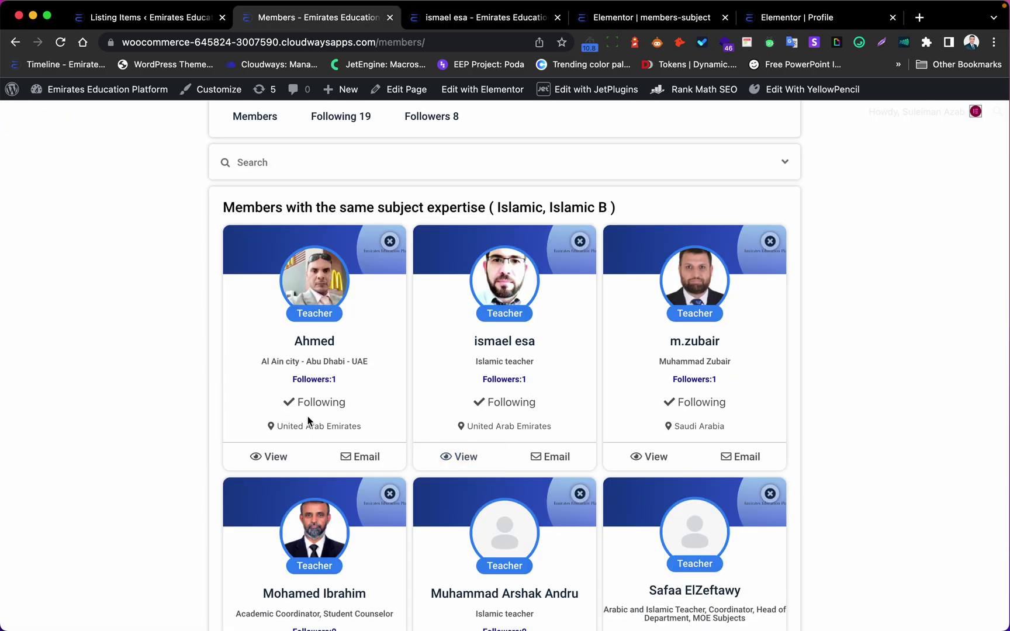
{"action": "right_click", "coordinate": [272, 456]}
{"action": "left_click", "coordinate": [295, 353]}
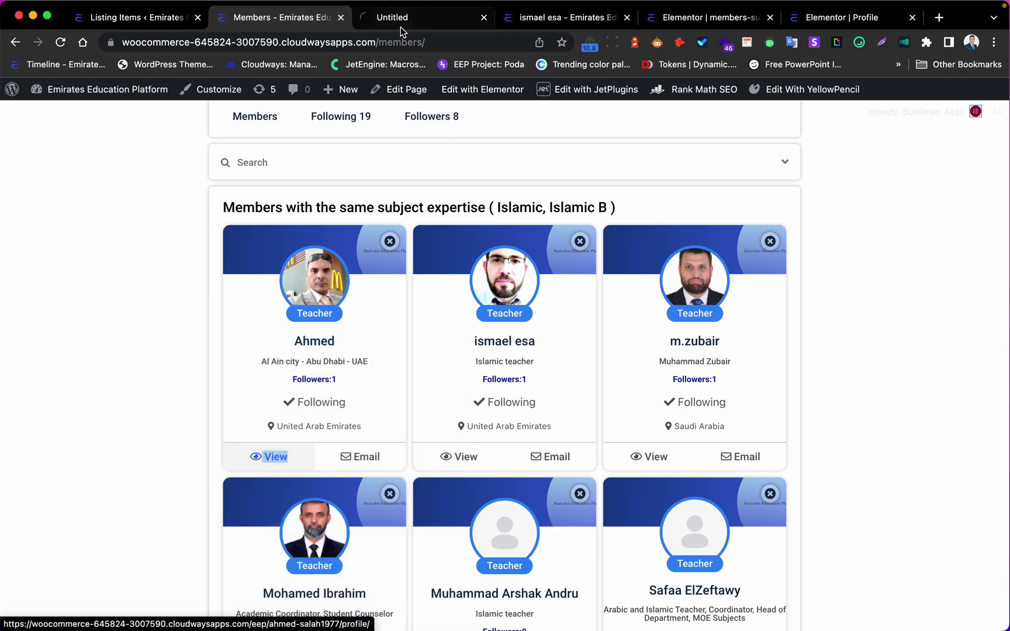
{"action": "left_click", "coordinate": [400, 25]}
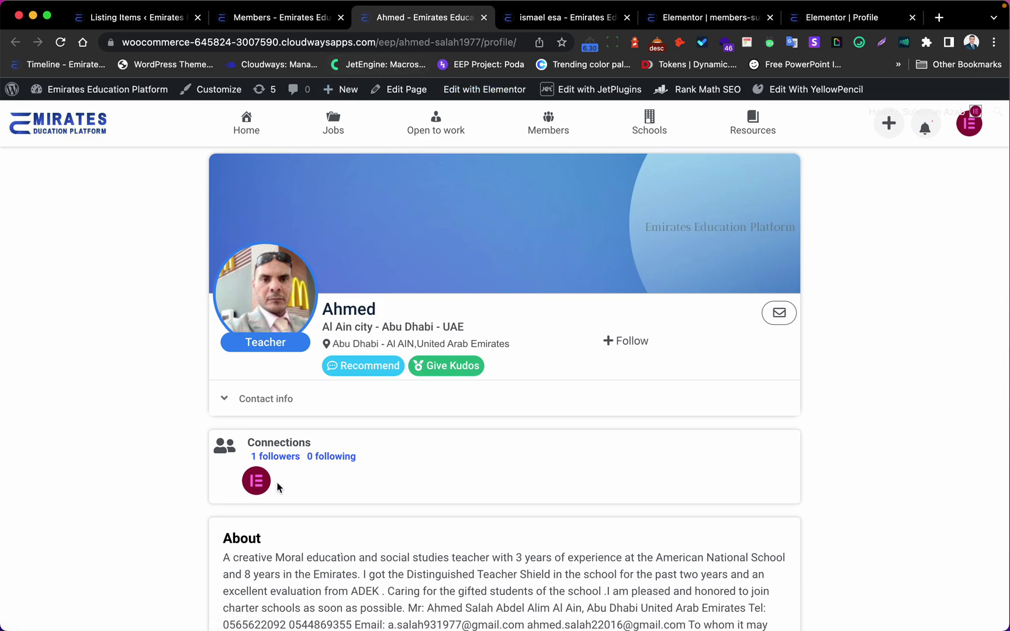
Follow the followers link in the first member's Connections section, then return to the Members page.
{"action": "left_click", "coordinate": [288, 459]}
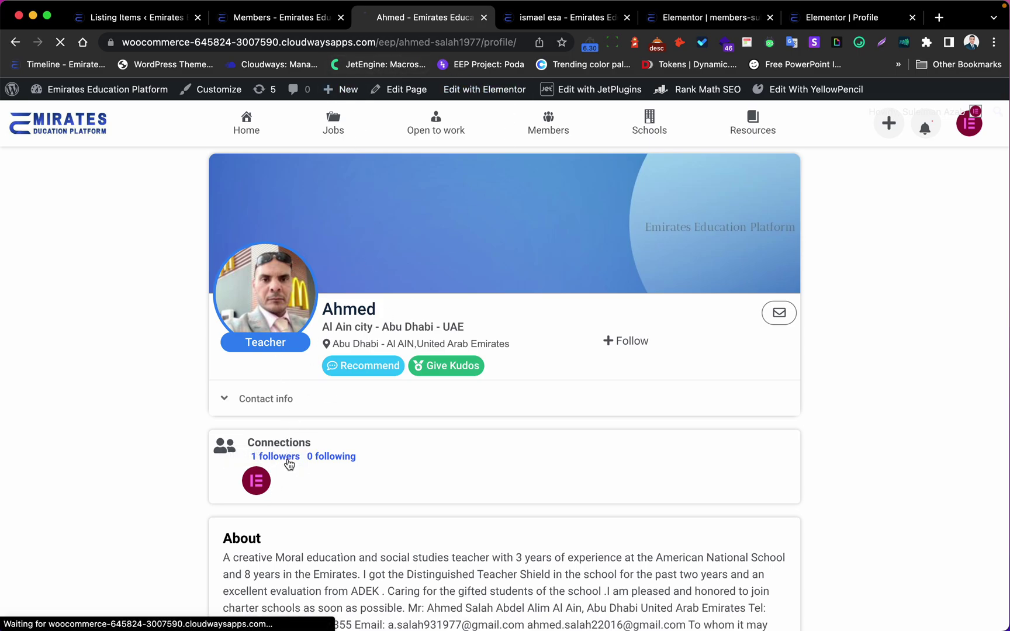
{"action": "left_click", "coordinate": [15, 42]}
{"action": "left_click", "coordinate": [274, 17]}
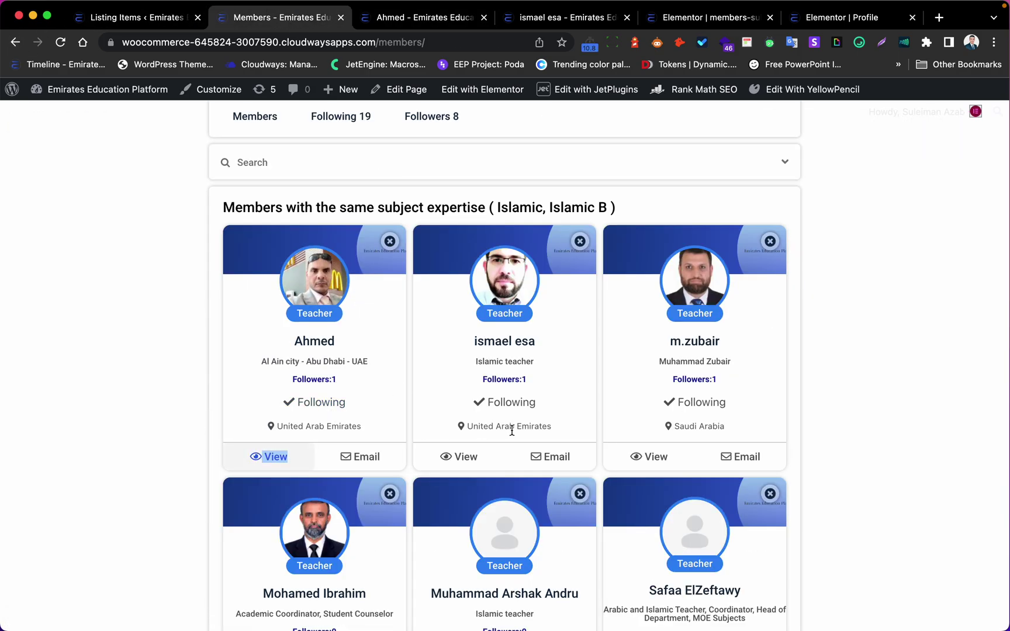
View the teacher's followers list on the live eep.education site and return to the profile.
{"action": "scroll", "coordinate": [479, 388], "scroll_direction": "down", "scroll_amount": 5}
{"action": "scroll", "coordinate": [637, 357], "scroll_direction": "up", "scroll_amount": 3}
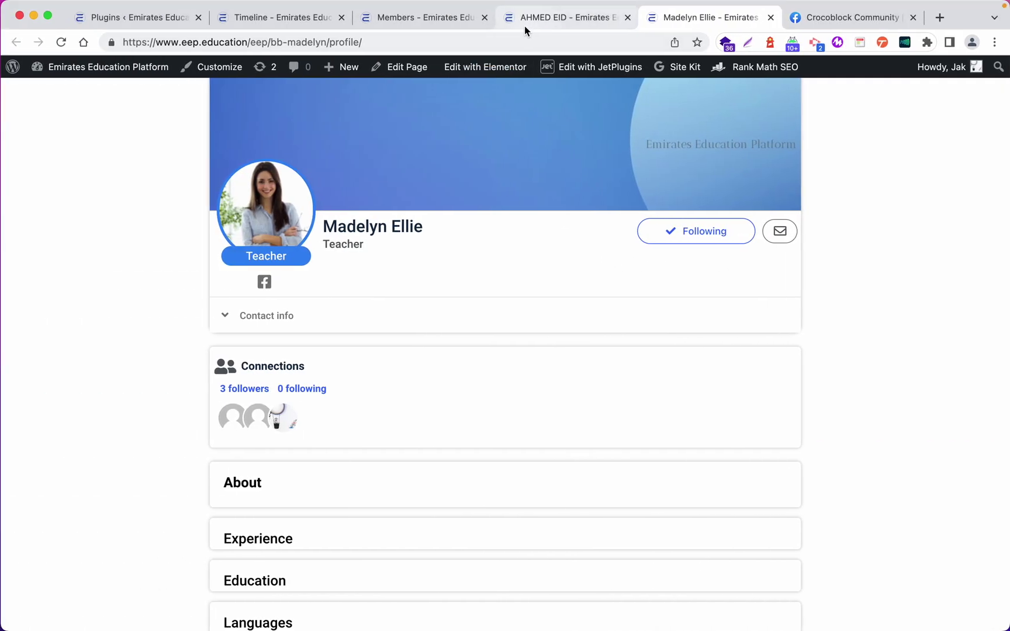
{"action": "left_click", "coordinate": [249, 395]}
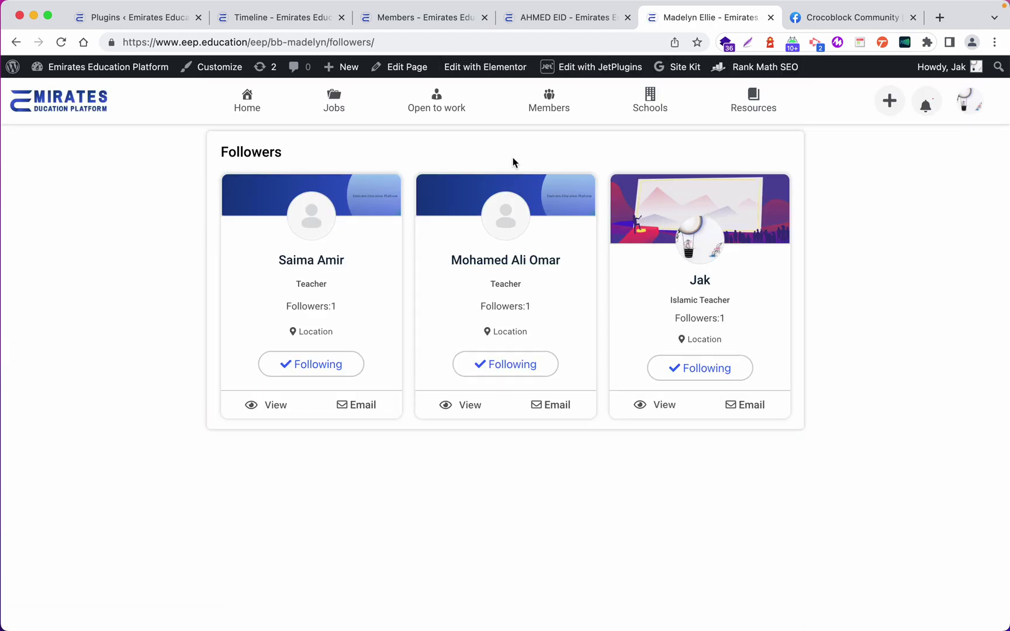
{"action": "left_click", "coordinate": [16, 42]}
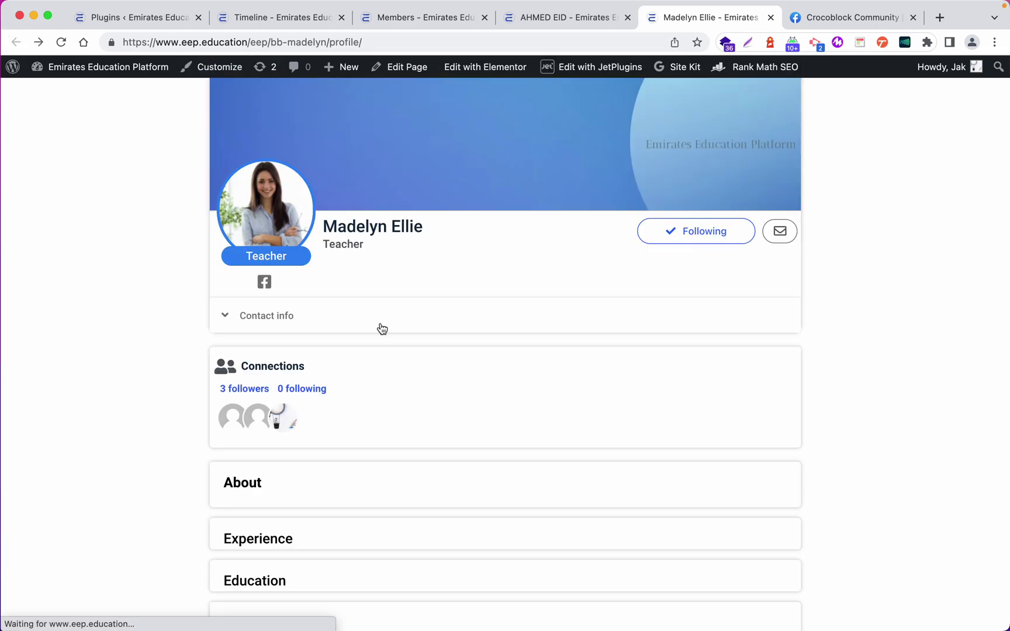